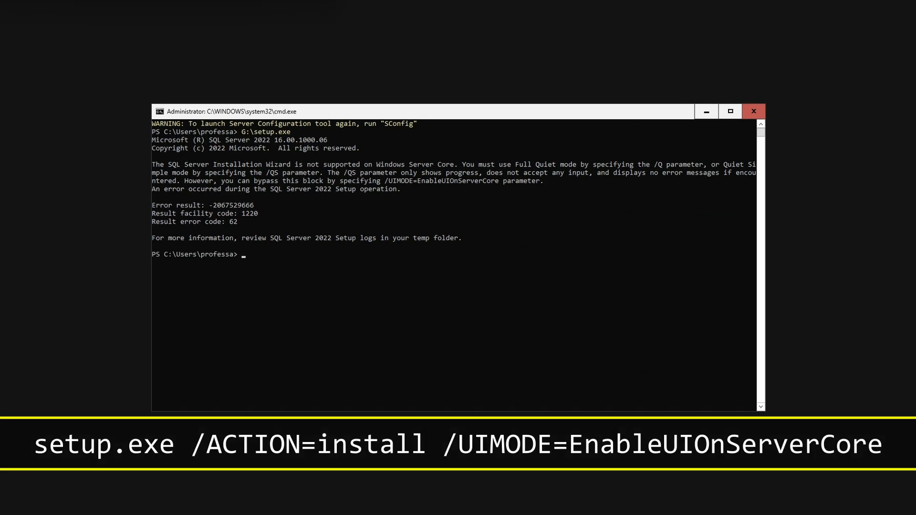
# Run G:\setup.exe with /ACTION=Install /UIMODE=EnableUIOnServerCore and proceed with the free Evaluation edition.
pyautogui.write('G:\\setup.exe /ACTION=Install /UIMODE=EnableUIOnServerCore')
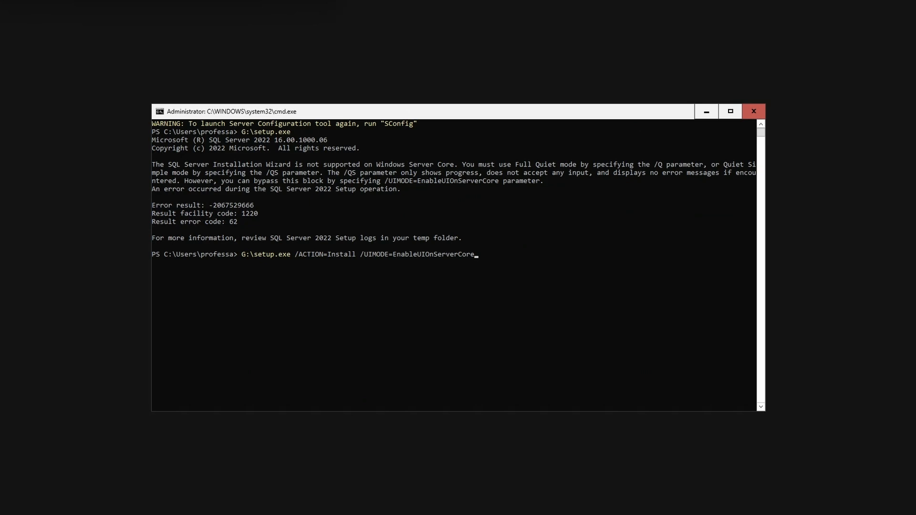
pyautogui.press('Return')
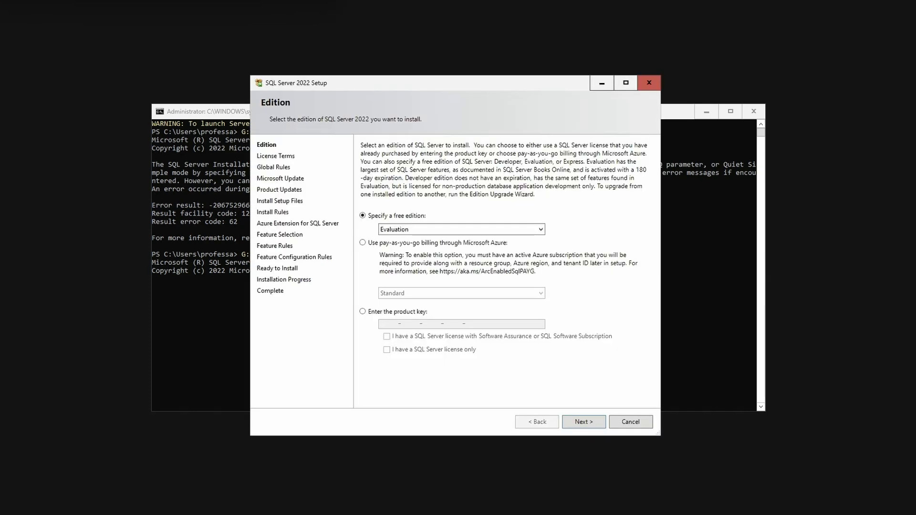
pyautogui.click(586, 425)
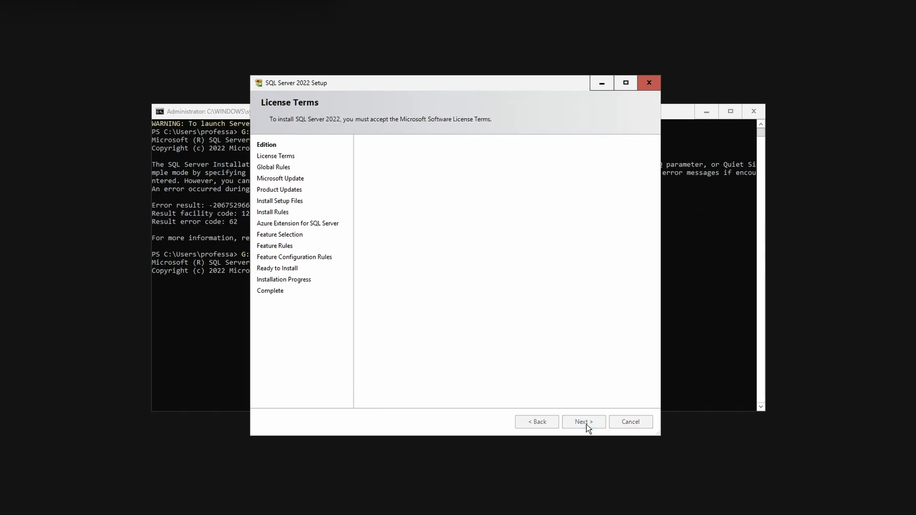
# Accept the license terms and continue setup without using Microsoft Update to check for updates.
pyautogui.click(428, 347)
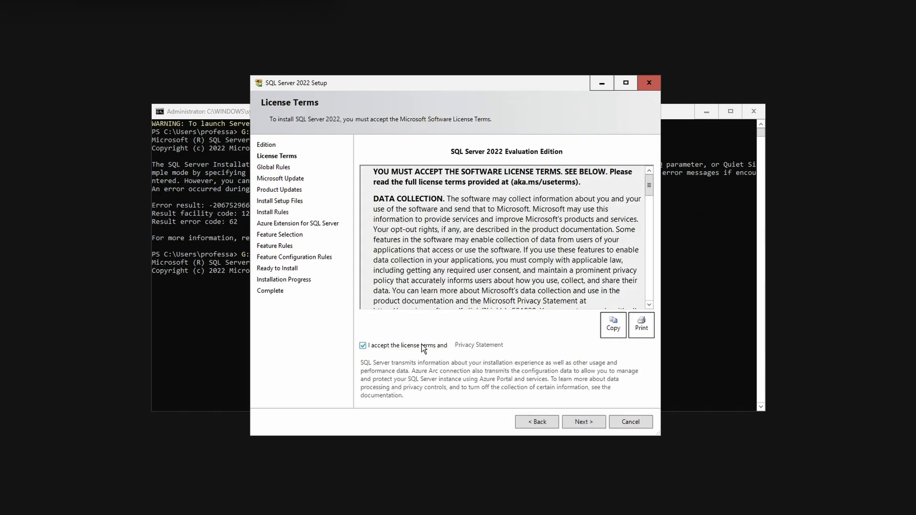
pyautogui.click(582, 424)
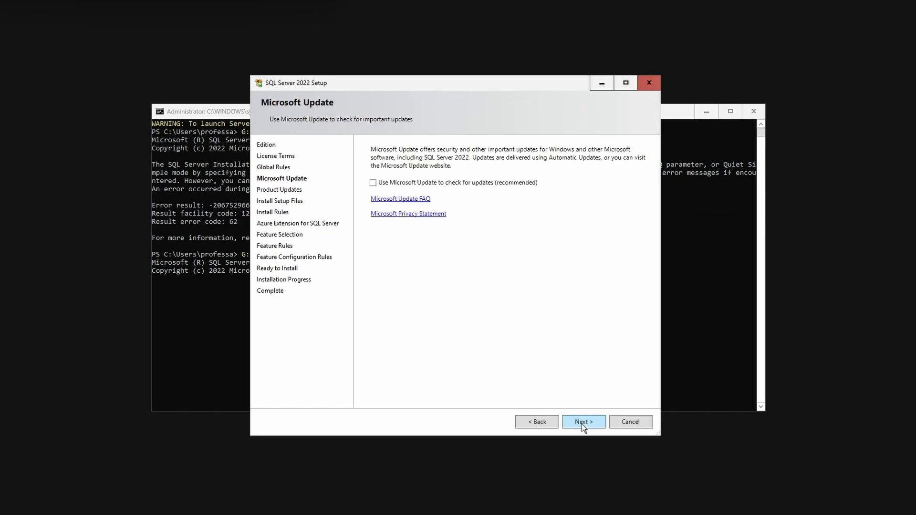
pyautogui.click(581, 423)
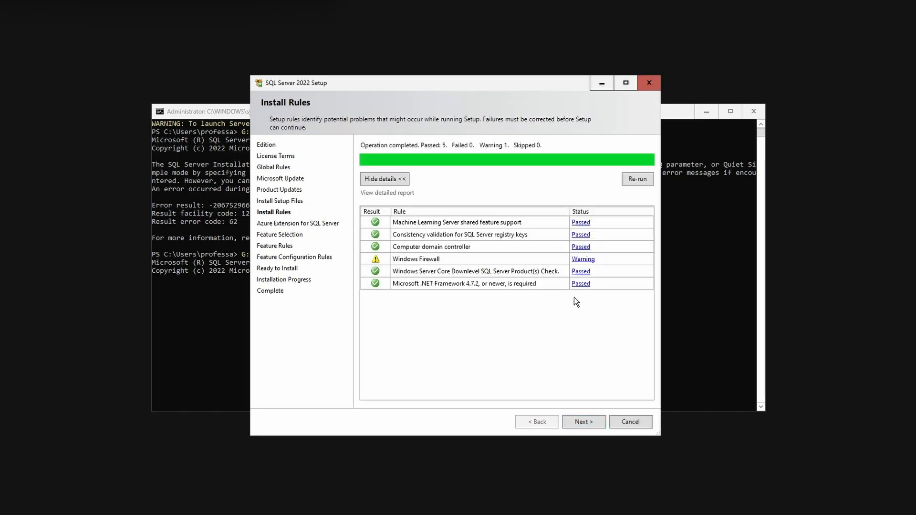
# Check the details of the Windows Firewall rule warning and continue with the Azure Extension for SQL Server deselected.
pyautogui.click(582, 260)
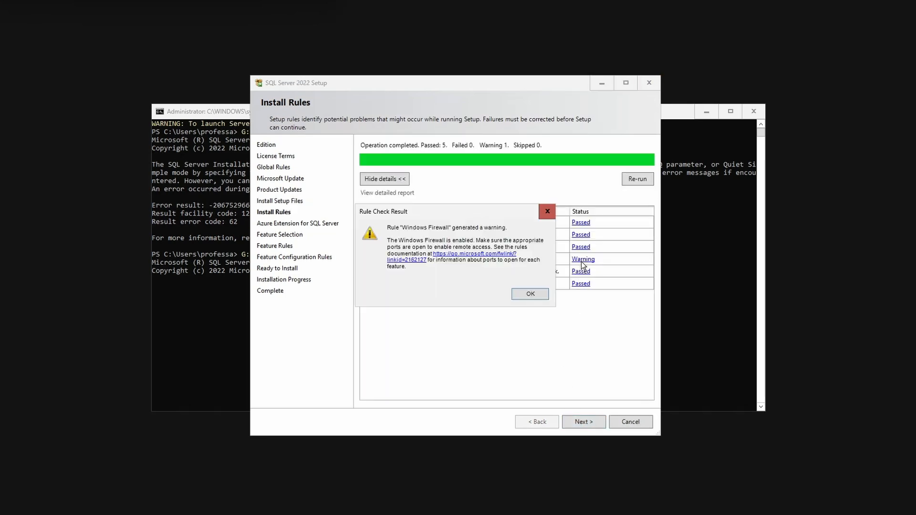
pyautogui.click(523, 294)
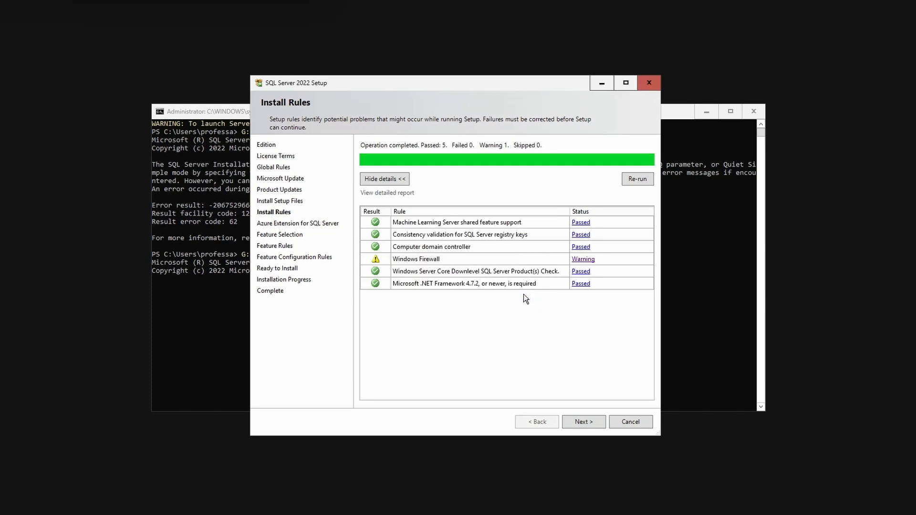
pyautogui.click(577, 424)
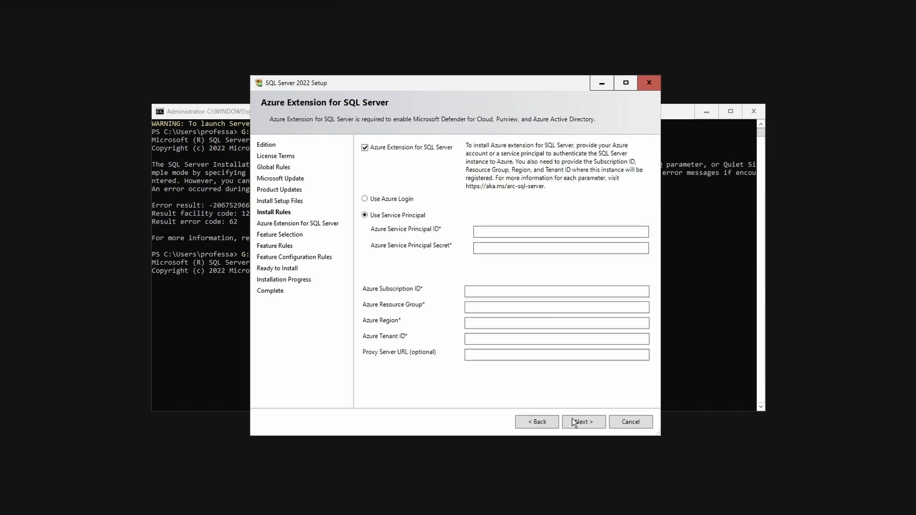
pyautogui.click(381, 149)
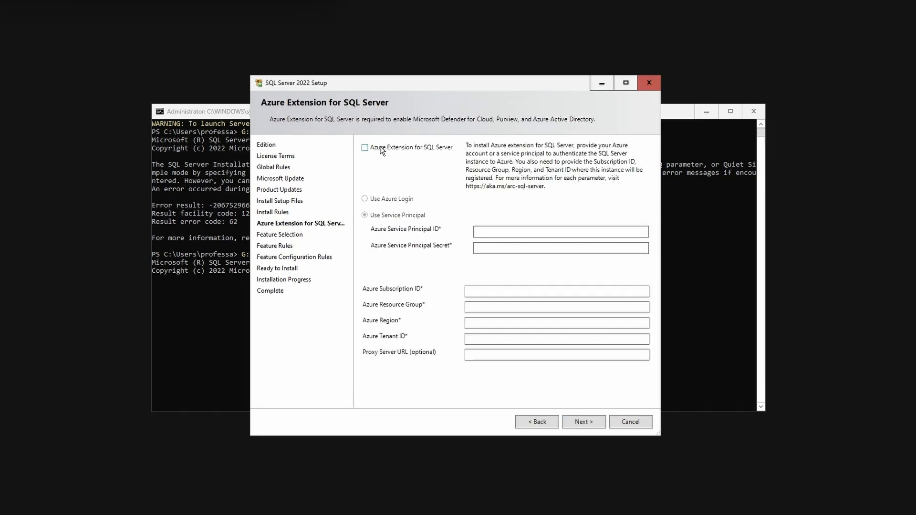
pyautogui.click(577, 423)
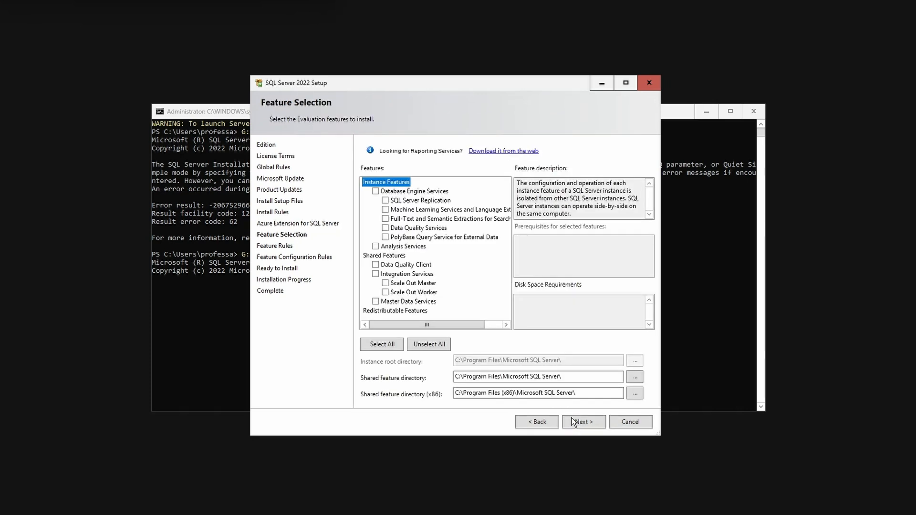
# Select Database Engine Services, Full-Text and Semantic Extractions for Search, and Analysis Services as the features to install.
pyautogui.click(376, 191)
pyautogui.click(385, 218)
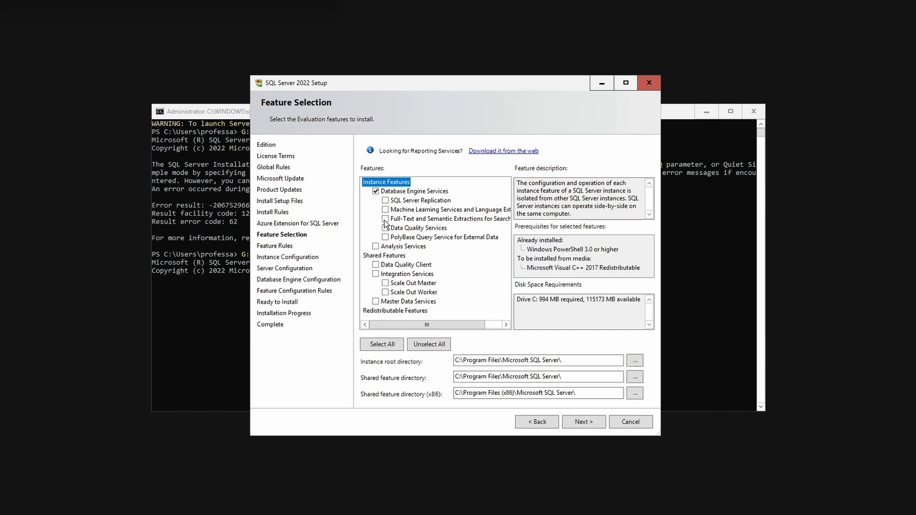
pyautogui.click(375, 246)
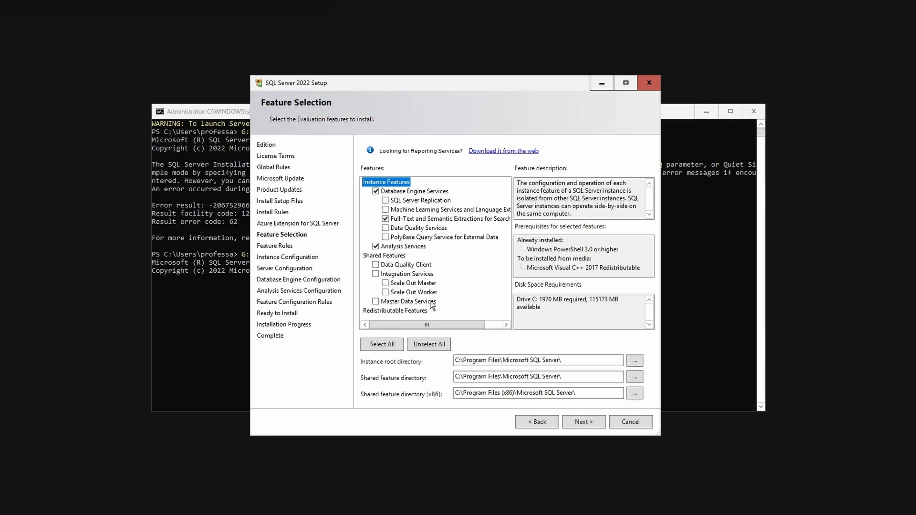
pyautogui.click(574, 423)
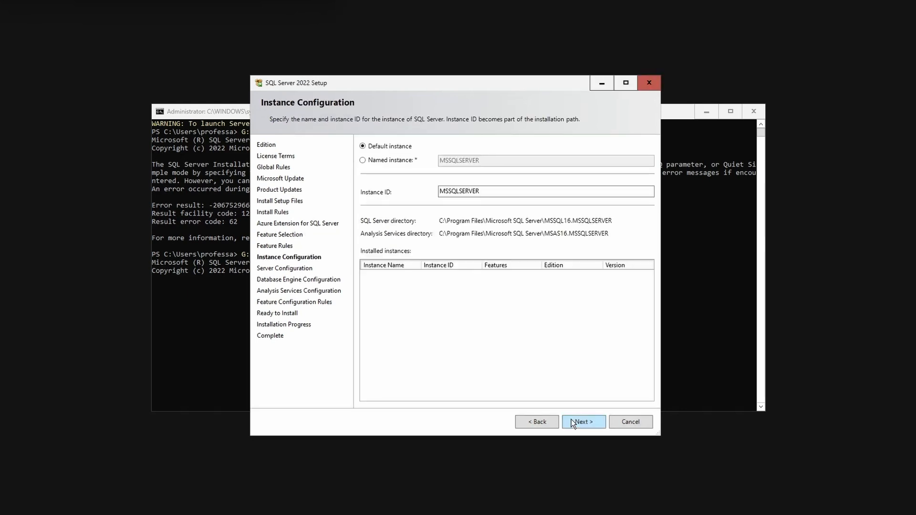
# Keep the default instance with ID MSSQLSERVER and the default service account settings.
pyautogui.click(571, 420)
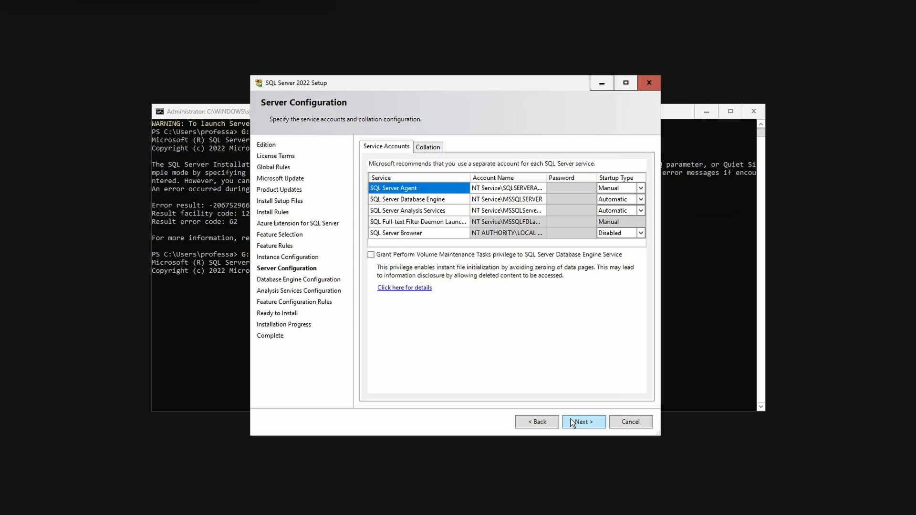
pyautogui.click(570, 419)
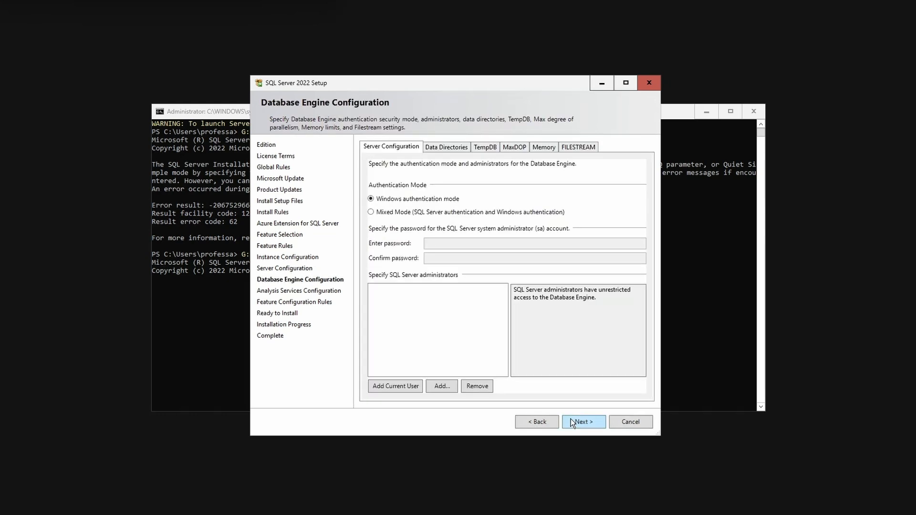
# Add the current user and a second local account as SQL Server administrators for the Database Engine.
pyautogui.click(410, 386)
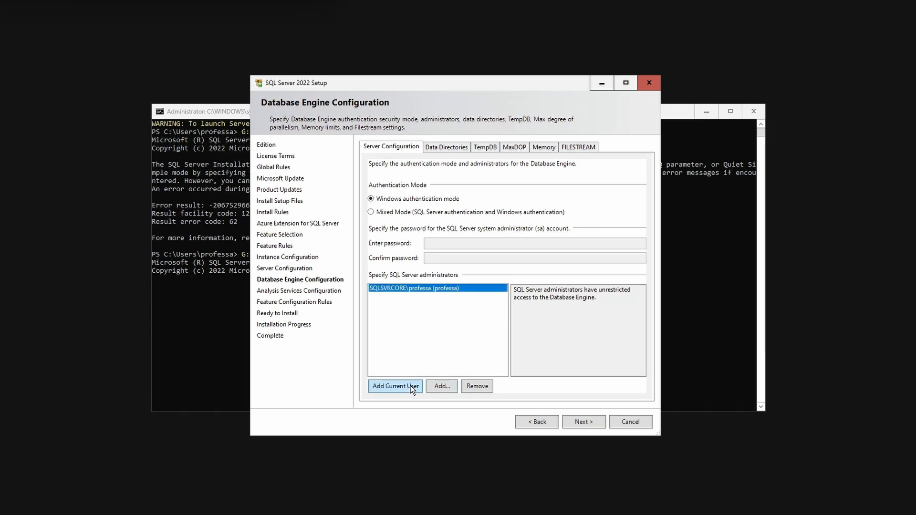
pyautogui.click(441, 386)
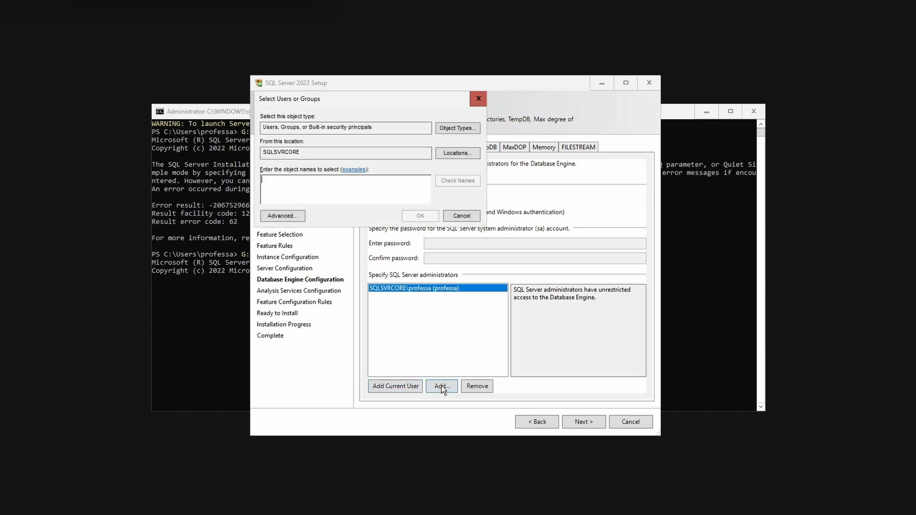
pyautogui.write('administrator')
pyautogui.press('Return')
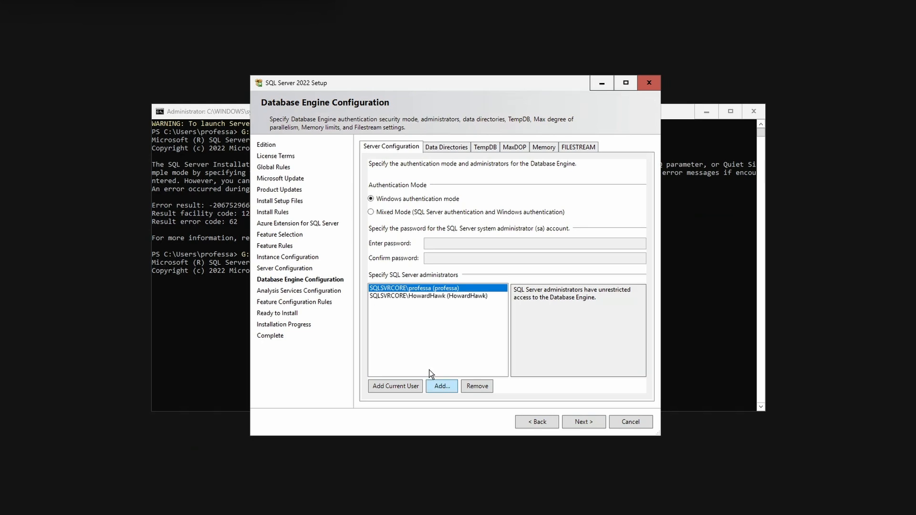
# Set the authentication mode to Mixed Mode and enter and confirm the sa account password.
pyautogui.click(374, 213)
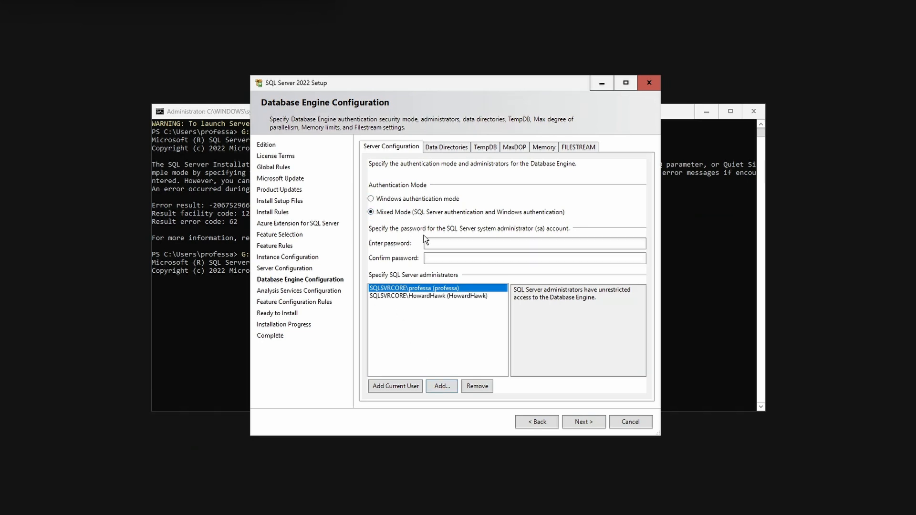
pyautogui.click(439, 245)
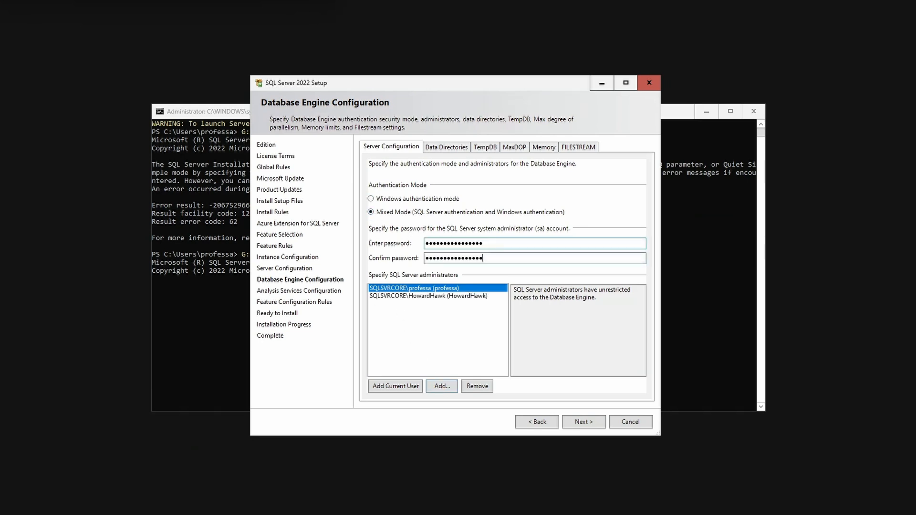
# Set the data root to D:\MSSQL\DATA, user databases to D:\MSSQL\DATA\User\Data, logs to E:\MSSQL\Log\User\Log and backups to F:\MSSQL\Backup.
pyautogui.click(446, 148)
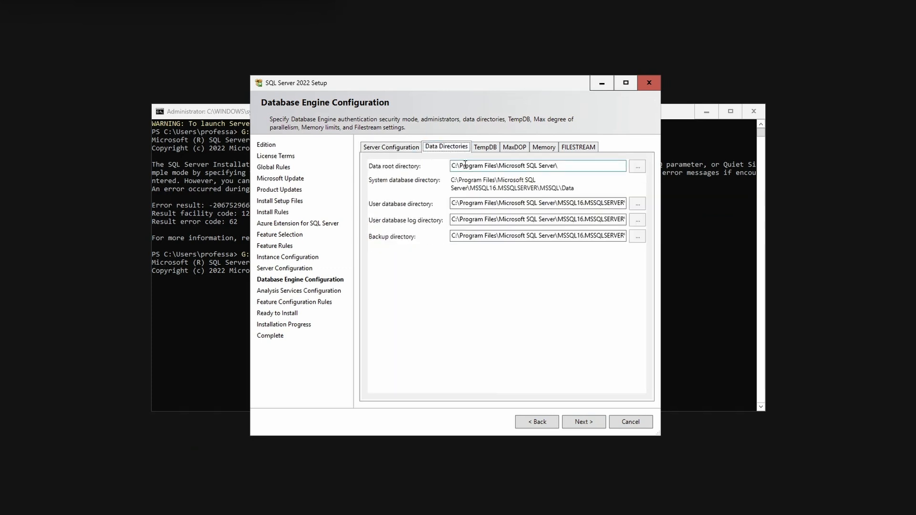
pyautogui.doubleClick(465, 165)
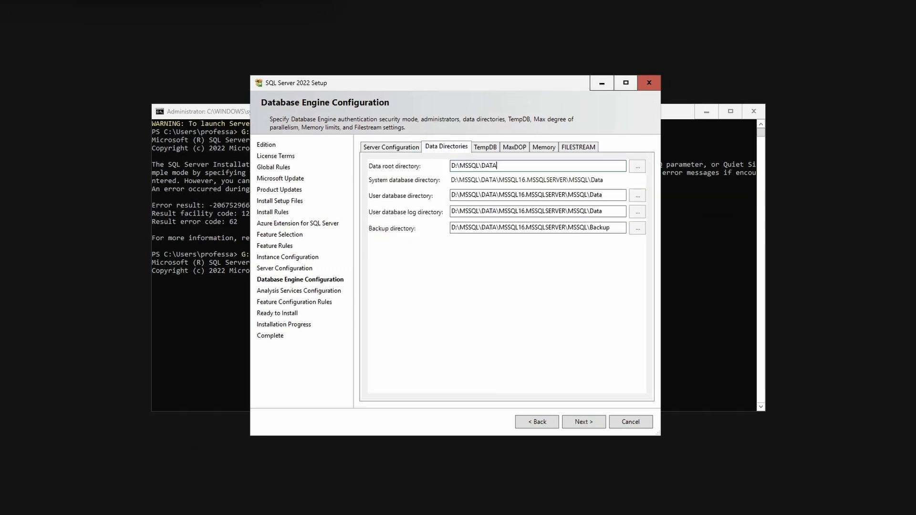
pyautogui.click(537, 195)
pyautogui.write('D:\\MSSQL\\DATA\\User\\Data')
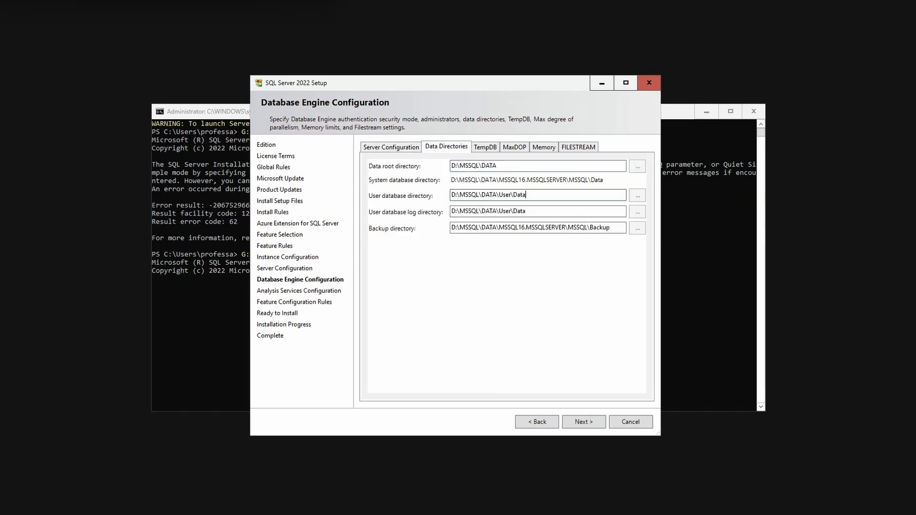
pyautogui.click(537, 211)
pyautogui.write('E:\\MSSQL\\Log\\User\\Log')
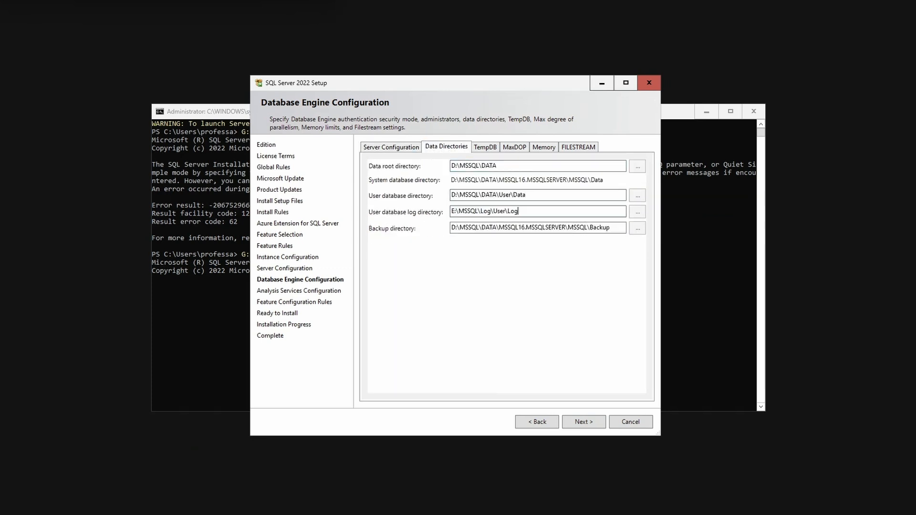
pyautogui.tripleClick(480, 227)
pyautogui.write('F:\\MSSQL\\Backup')
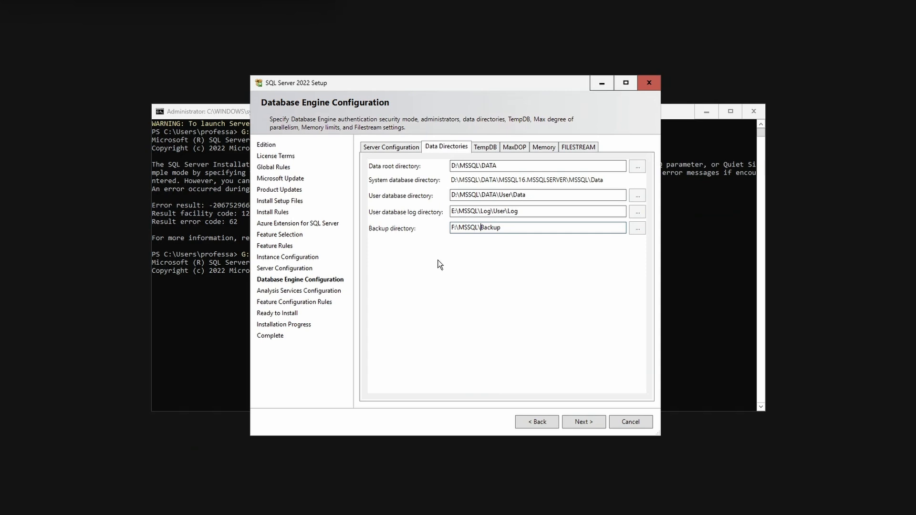
# Choose and accept the recommended memory configuration for the Database Engine and proceed to the Analysis Services configuration.
pyautogui.click(547, 148)
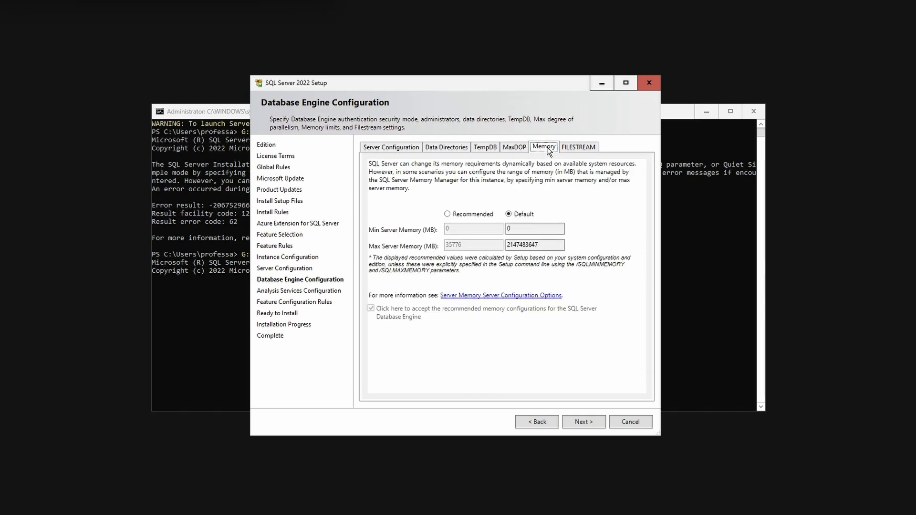
pyautogui.click(447, 214)
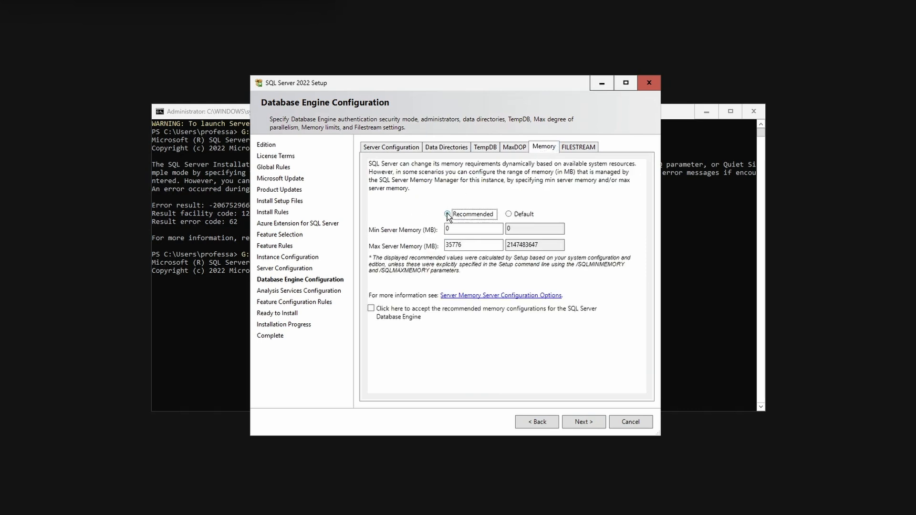
pyautogui.click(396, 313)
pyautogui.click(572, 423)
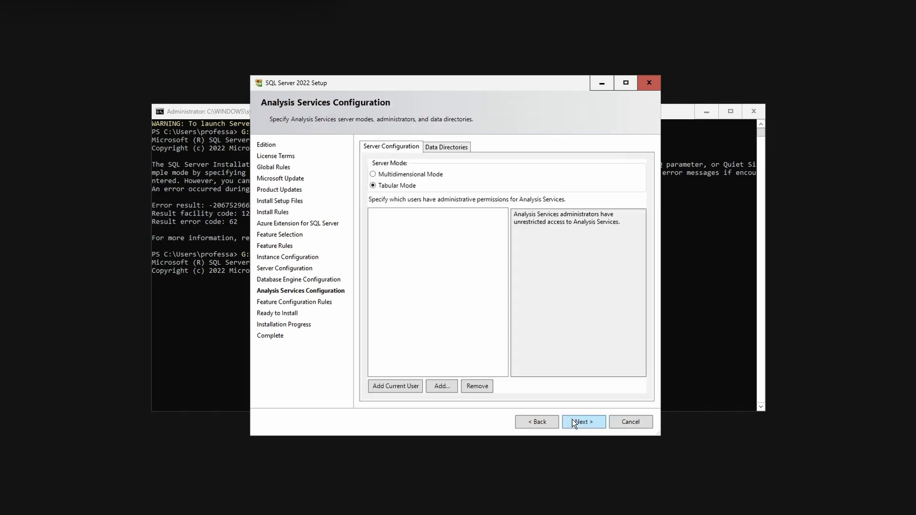
# Add the current user and a second local account as Analysis Services administrators, and keep the default data directories.
pyautogui.click(395, 388)
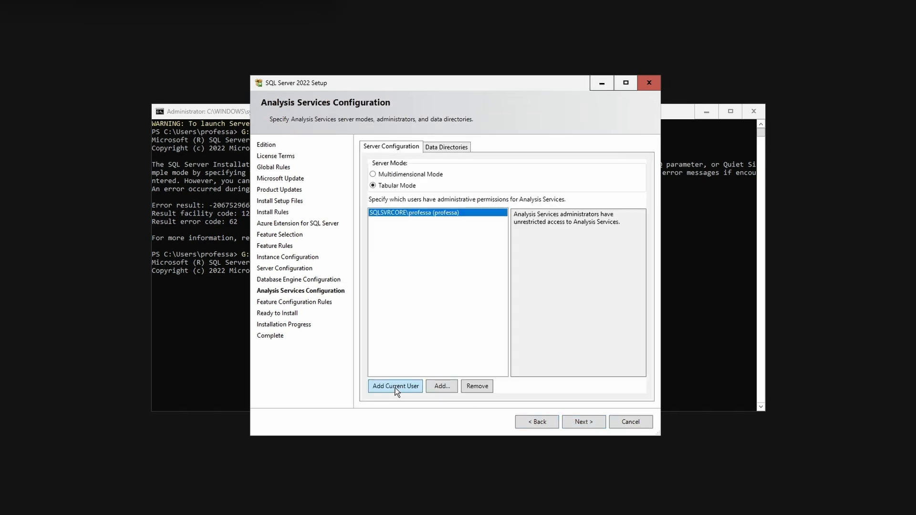
pyautogui.click(441, 387)
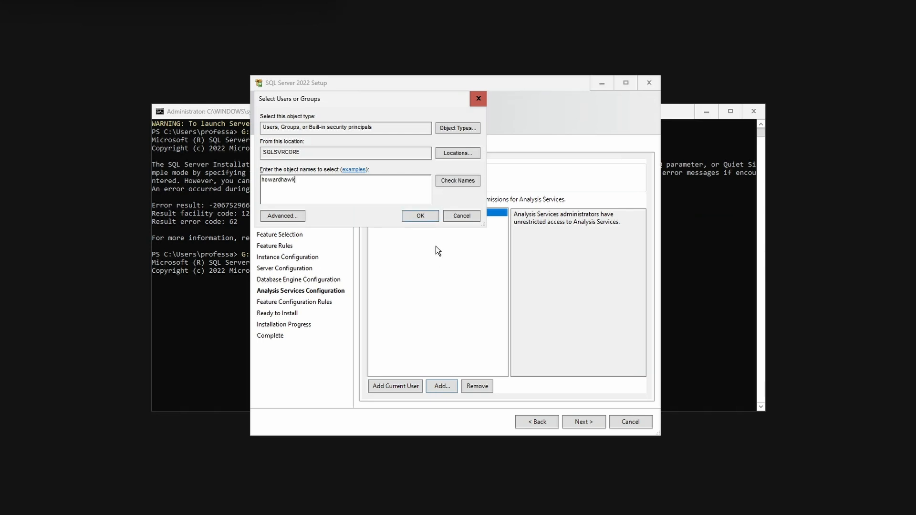
pyautogui.click(461, 183)
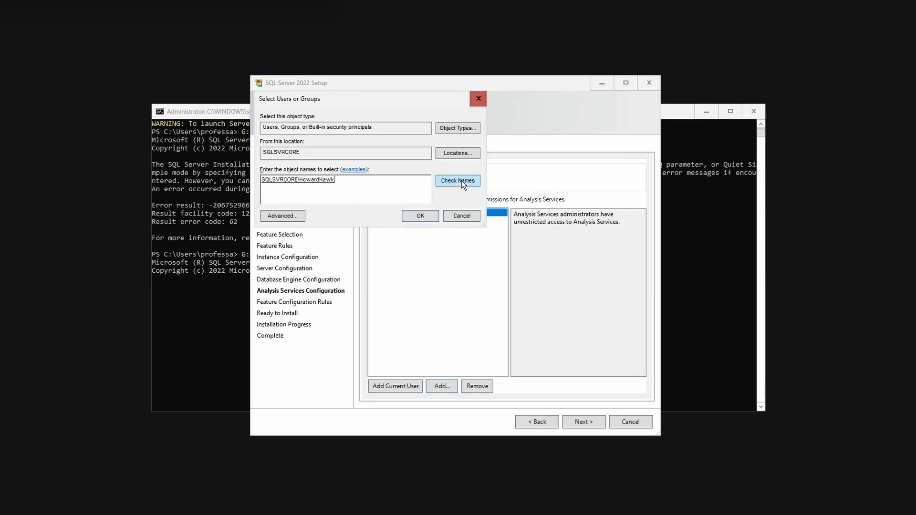
pyautogui.click(432, 219)
pyautogui.click(446, 146)
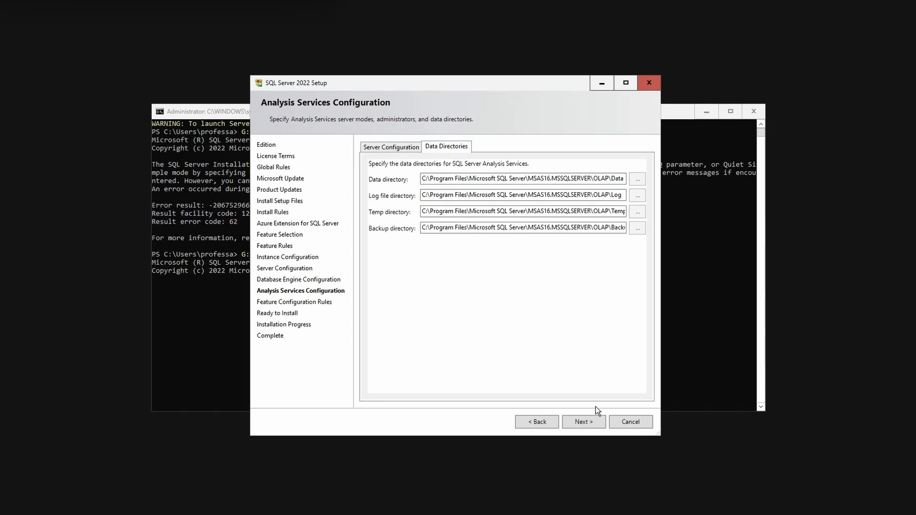
pyautogui.click(592, 422)
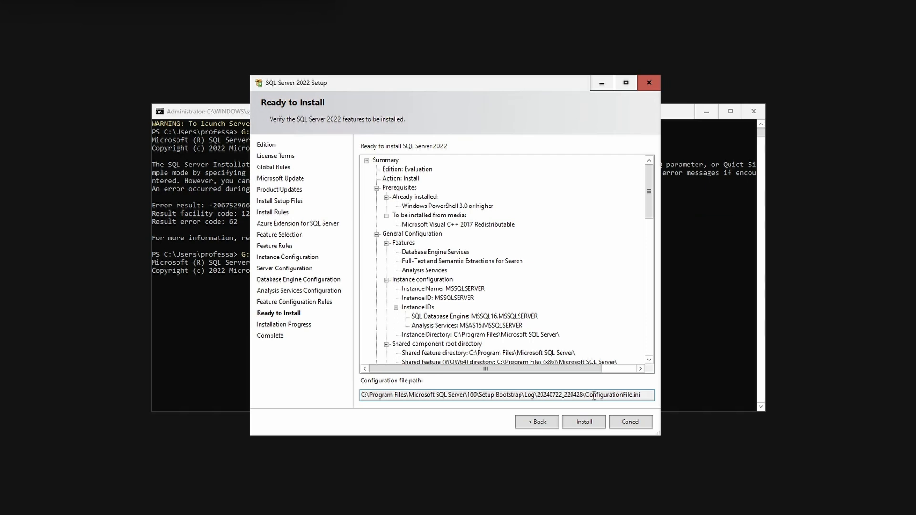
# Select the full ConfigurationFile.ini path in the installation summary and start the SQL Server 2022 installation.
pyautogui.moveTo(644, 397); pyautogui.dragTo(349, 395)
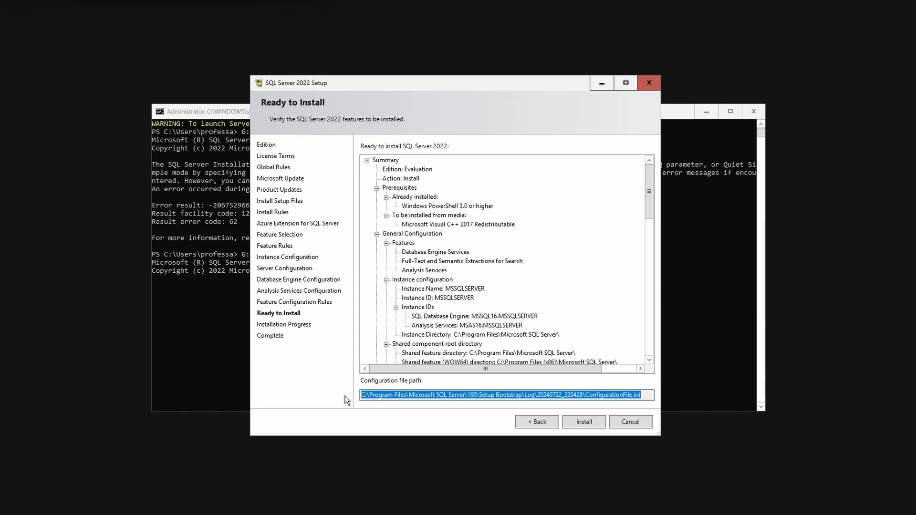
pyautogui.click(594, 423)
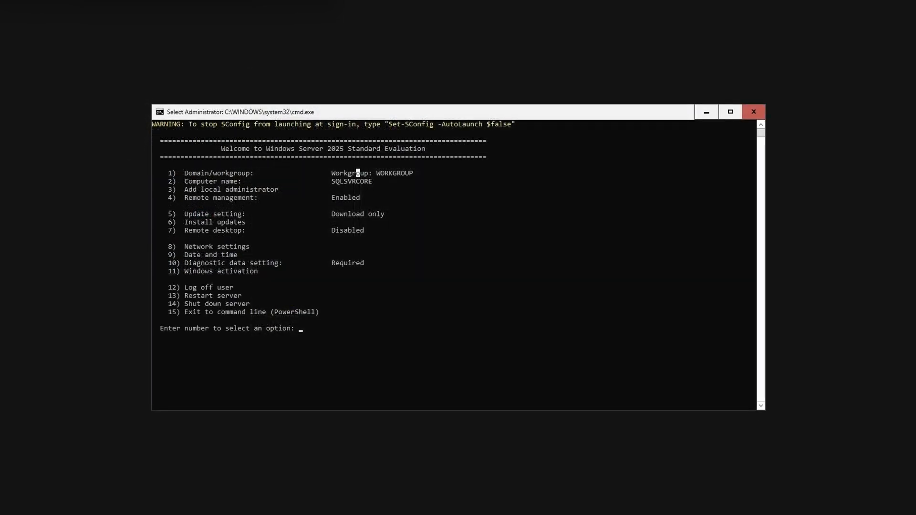
# Exit the Server Configuration tool to the PowerShell command line with option 15.
pyautogui.write('15')
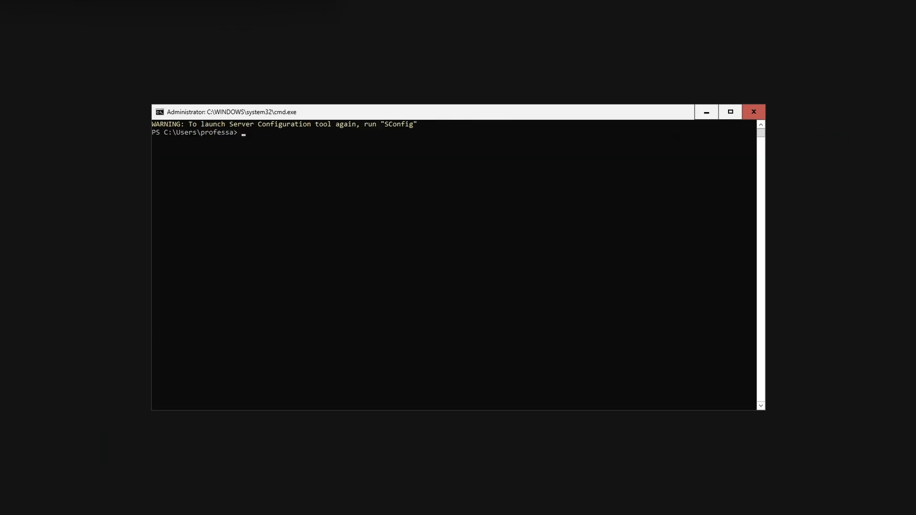
# Create the C:\mssql\data and C:\mssql\log directories with New-Item in PowerShell.
pyautogui.write('New-Item -Type Directory C:\\mssql\\data')
pyautogui.press('Return')
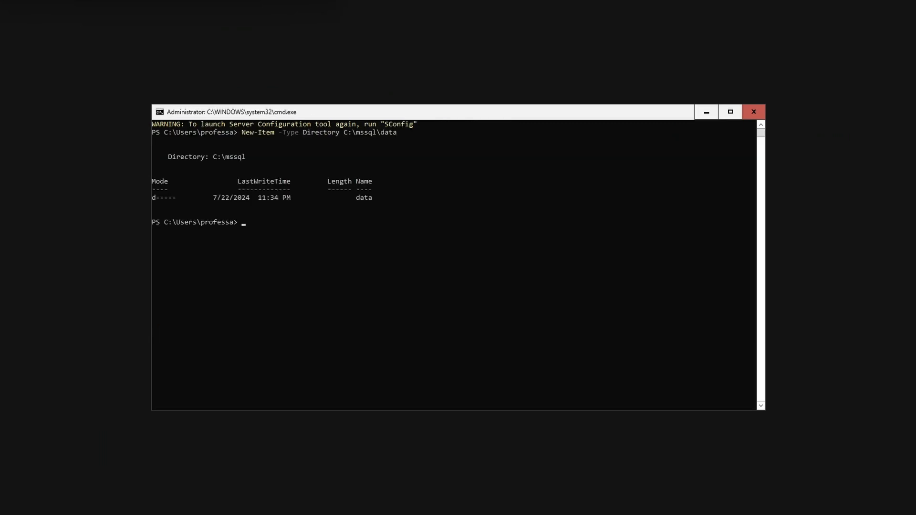
pyautogui.write('New-Item -Type Directory C:\\mssql\\log')
pyautogui.press('Return')
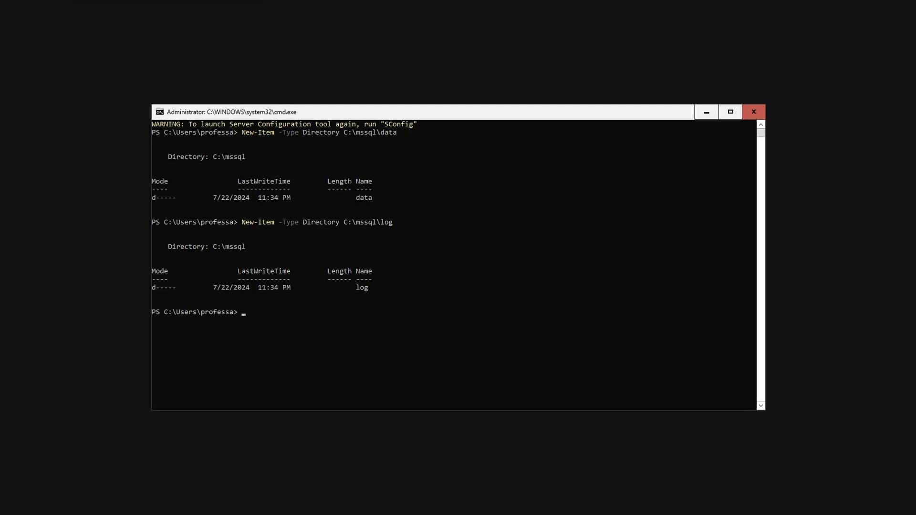
pyautogui.write('New-Item -Type Directory C:\\mssql\\backup')
pyautogui.press('Return')
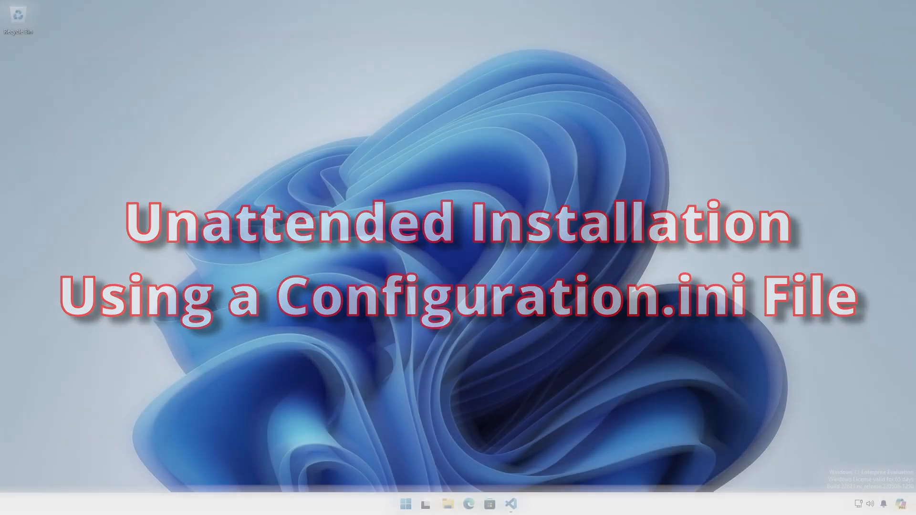
# Switch to Visual Studio Code and highlight the IAcceptSQLServerLicenseTerms, ACTION and commented-out UIMODE lines in the SQL Server configuration file.
pyautogui.hotkey('alt', 'Tab')
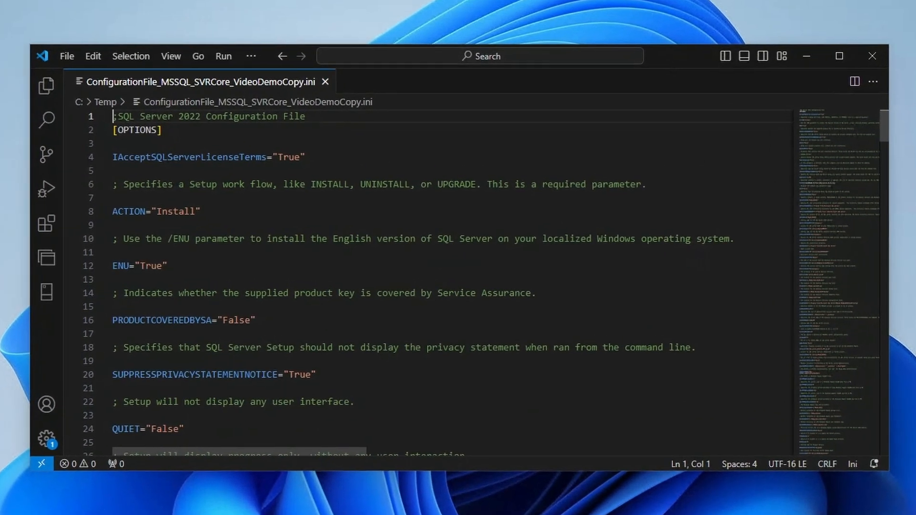
pyautogui.moveTo(306, 158); pyautogui.dragTo(113, 158)
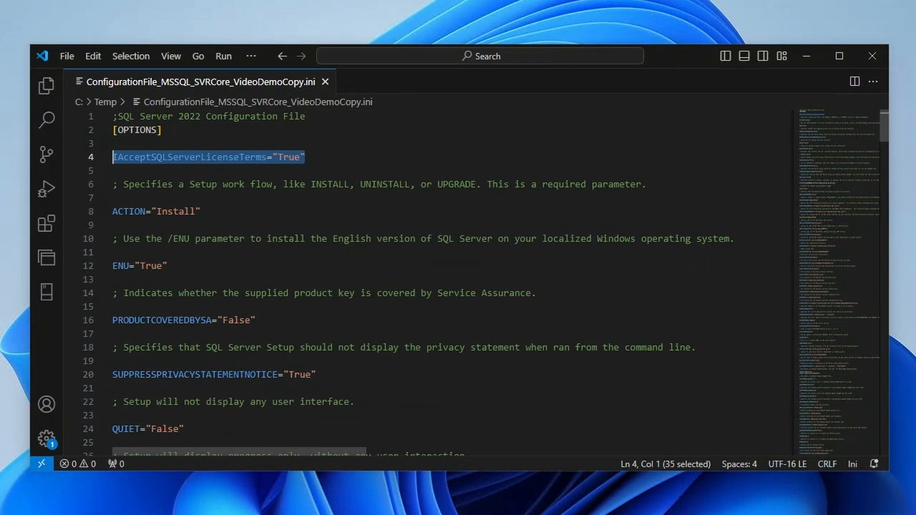
pyautogui.moveTo(201, 212); pyautogui.dragTo(113, 211)
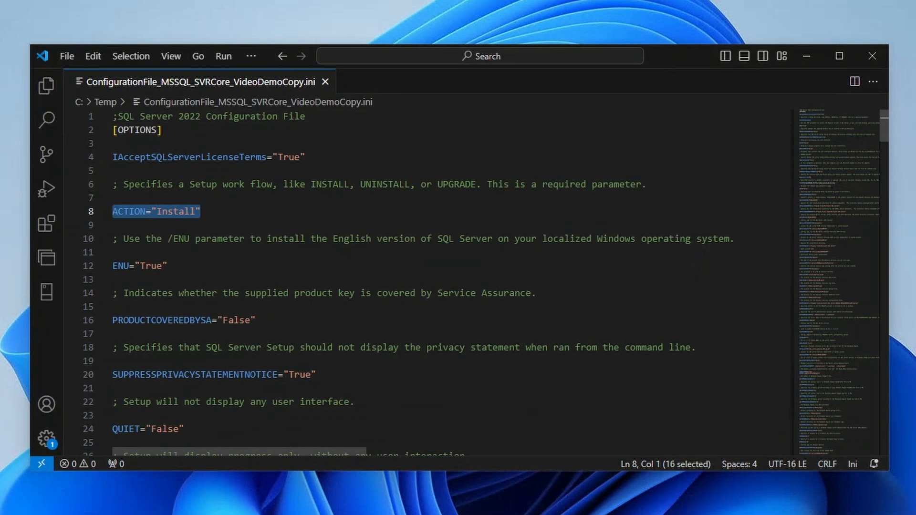
pyautogui.scroll(-8, 485, 281)
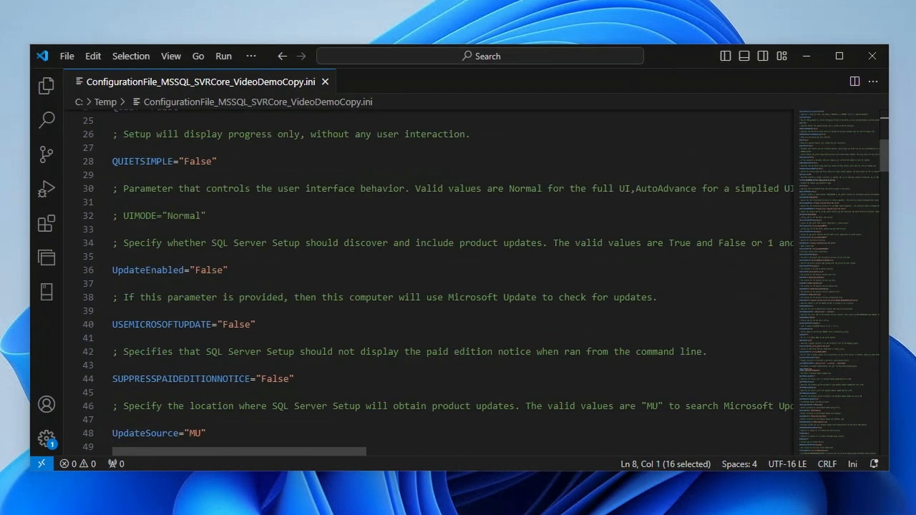
pyautogui.moveTo(206, 180); pyautogui.dragTo(112, 180)
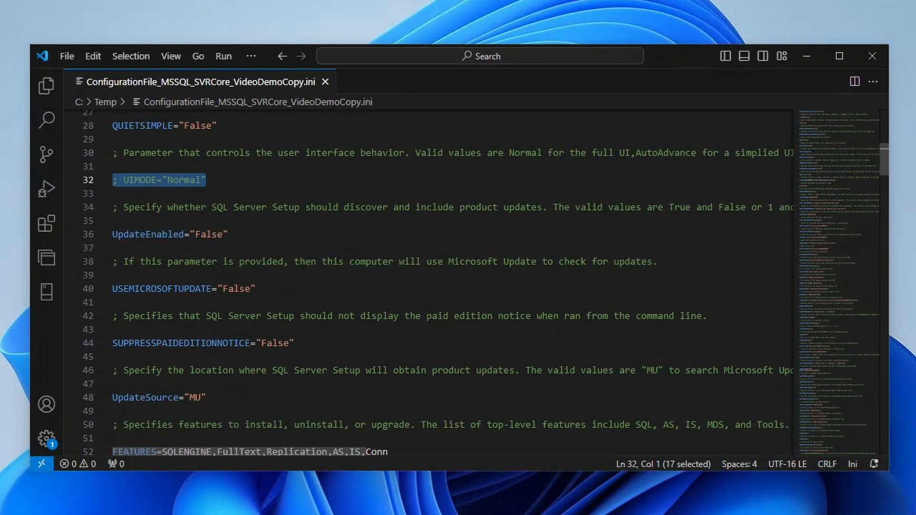
# Highlight the FEATURES line and the SAPWD password line in the SQL Server configuration file.
pyautogui.scroll(-5, 485, 282)
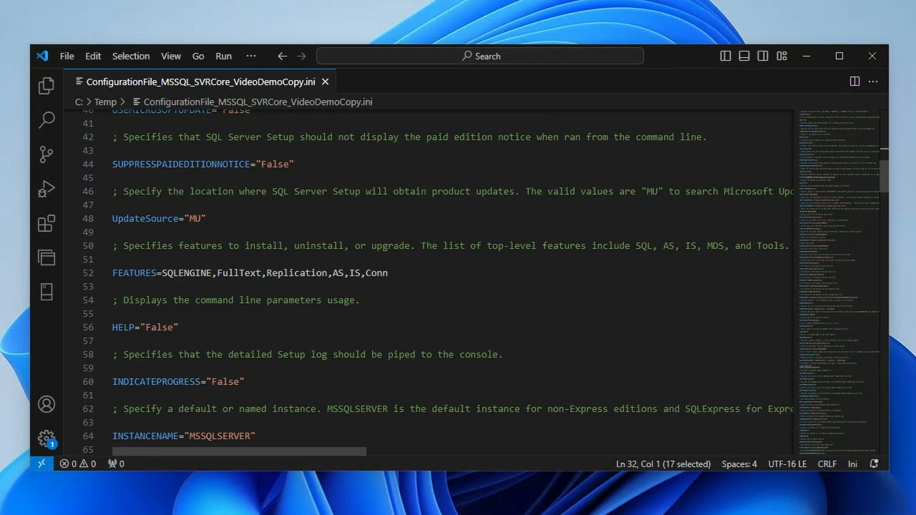
pyautogui.moveTo(388, 273); pyautogui.dragTo(112, 273)
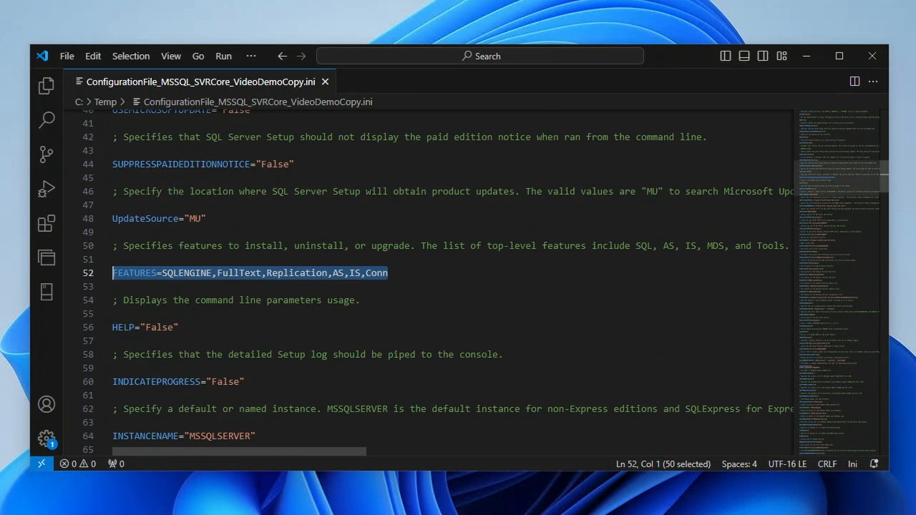
pyautogui.scroll(-20, 429, 281)
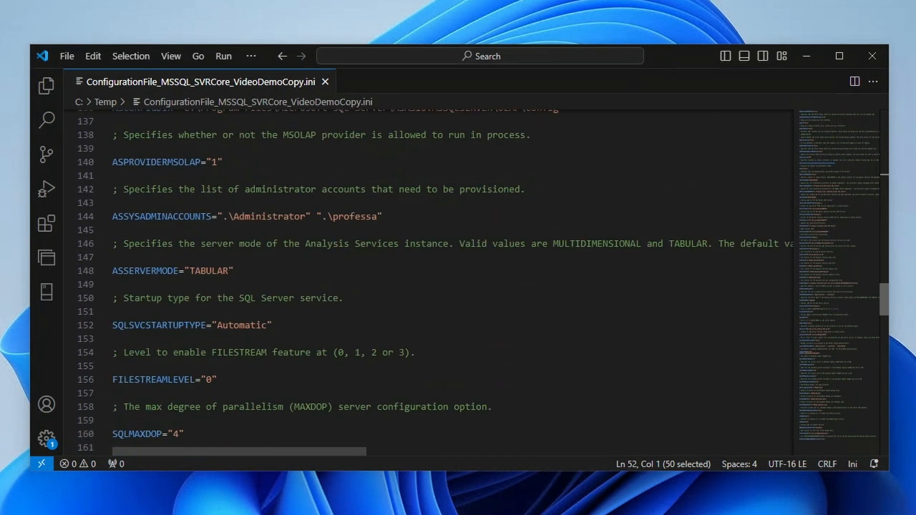
pyautogui.scroll(-10, 429, 281)
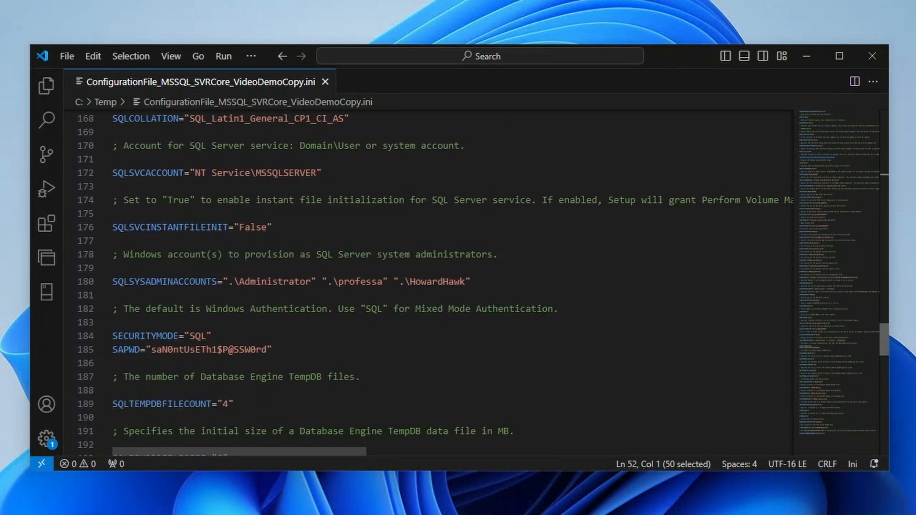
pyautogui.moveTo(271, 350); pyautogui.dragTo(113, 350)
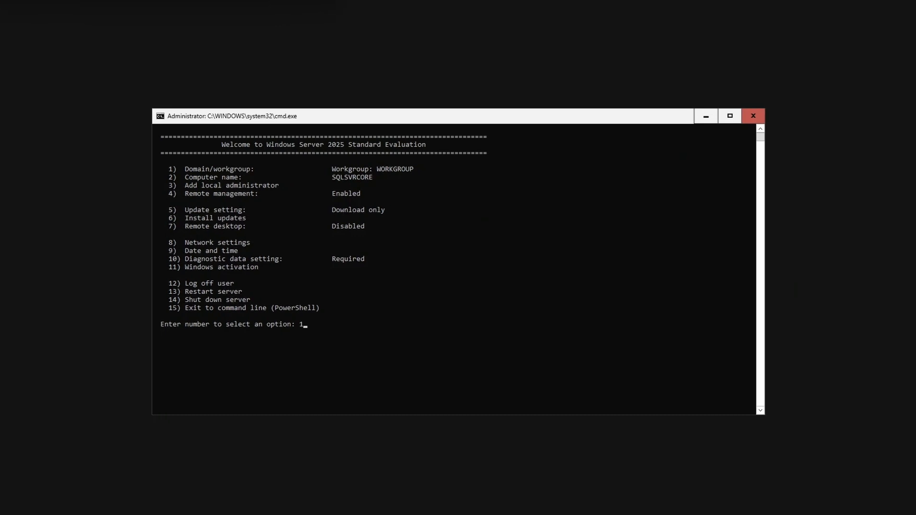
# Exit Server Configuration with option 15 and run G:\setup.exe /qs /configurationfile=C:\Temp\ConfigurationFile.ini to start the unattended installation.
pyautogui.write('5')
pyautogui.press('Return')
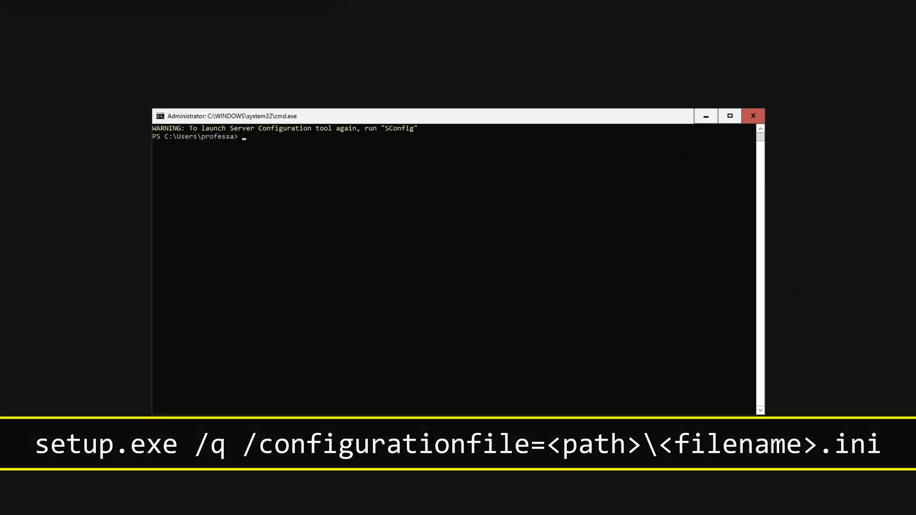
pyautogui.write('G:\\setup.exe /qs /configurationfile=C:\\Temp\\ConfigurationFile.ini')
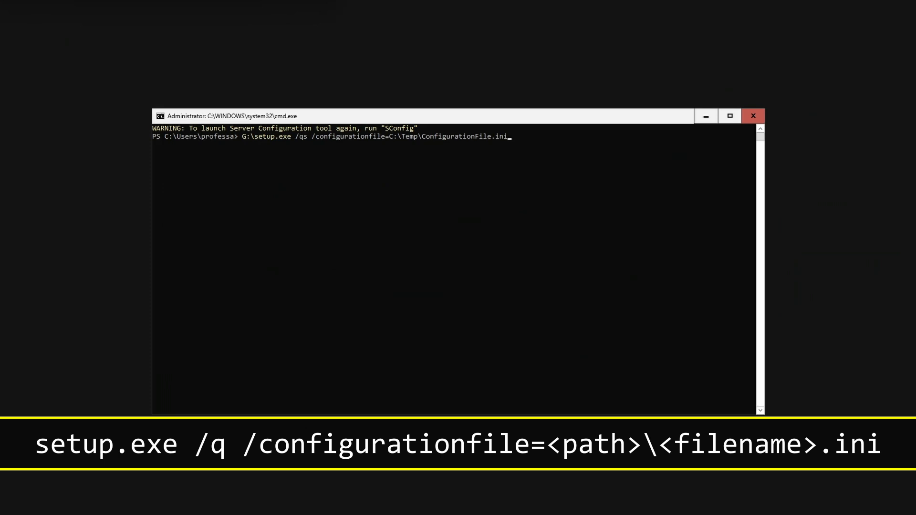
pyautogui.press('Return')
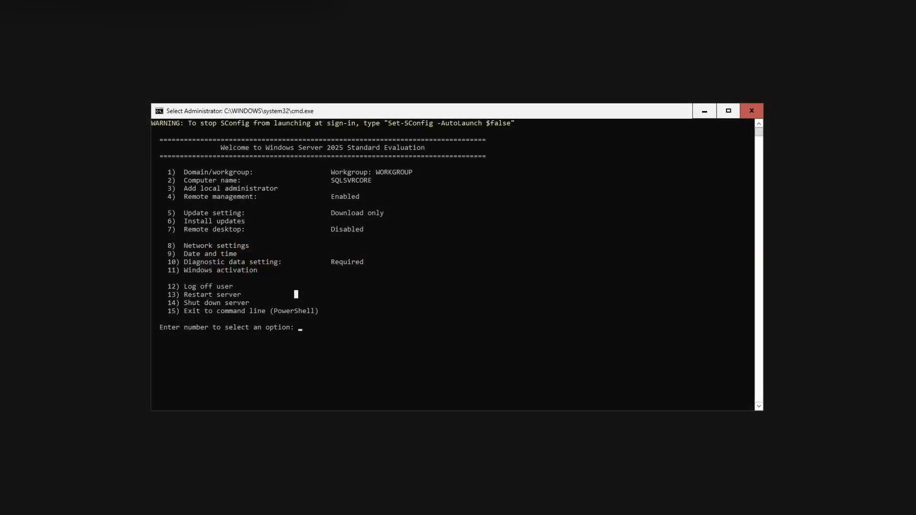
# Exit Server Configuration to PowerShell with option 15 and list the services and the programs and msi packages whose names match *sql*.
pyautogui.press('Escape')
pyautogui.write('15')
pyautogui.press('Return')
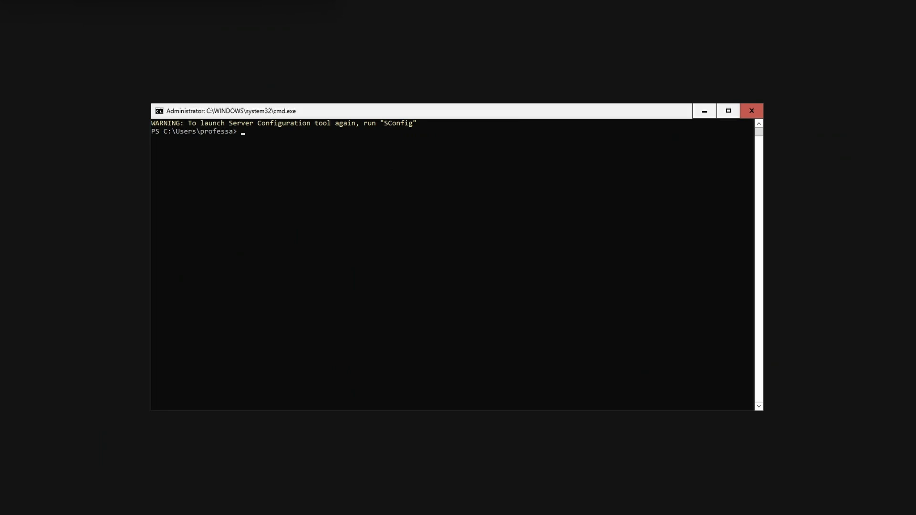
pyautogui.write('Get-Service | Where-Object {$_.name -like "*sql*"}')
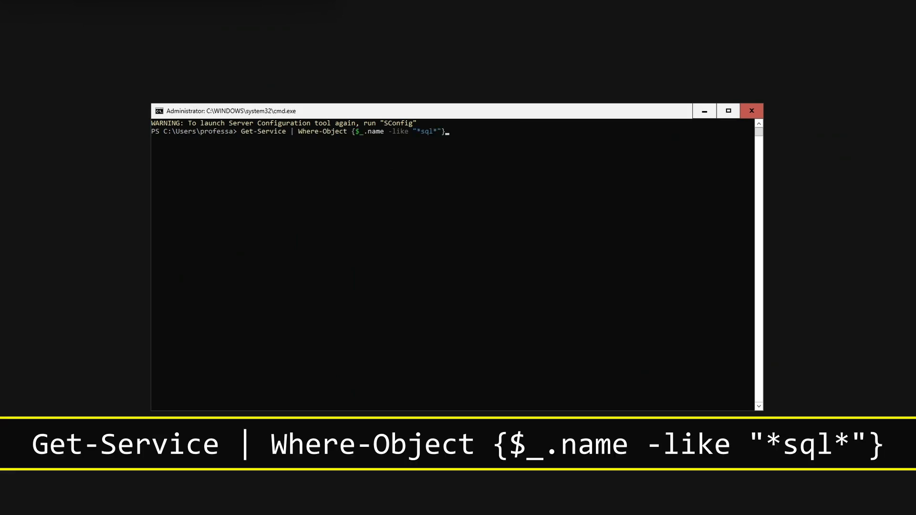
pyautogui.press('Return')
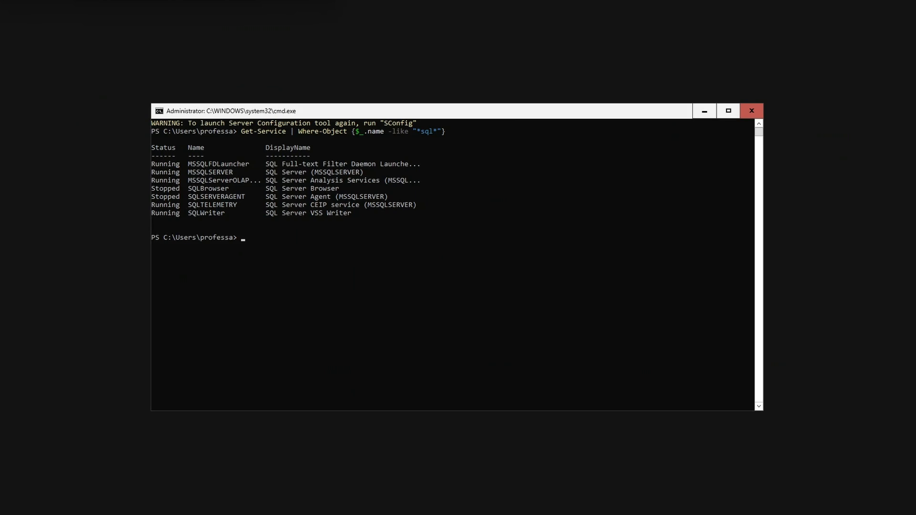
pyautogui.write('Get-Package -ProviderName programs,msi | Where-Object {$_.name -like "*sql*"}')
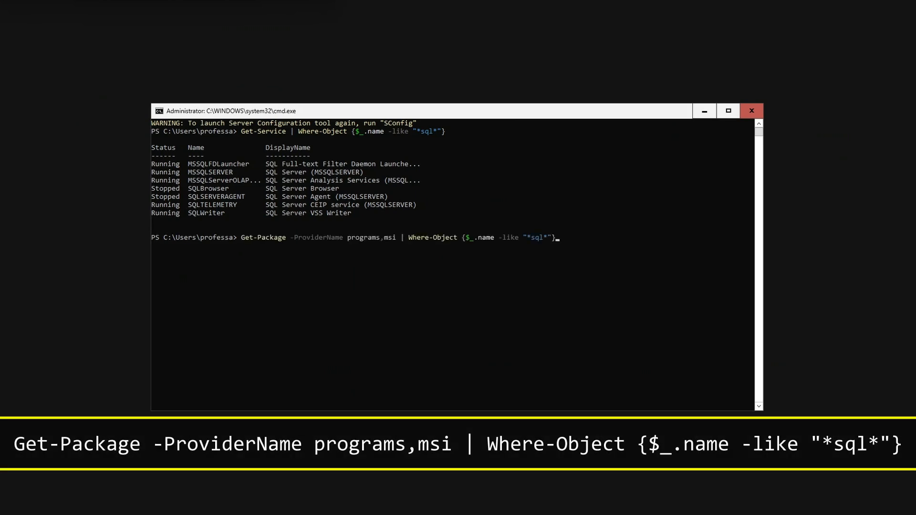
pyautogui.press('Return')
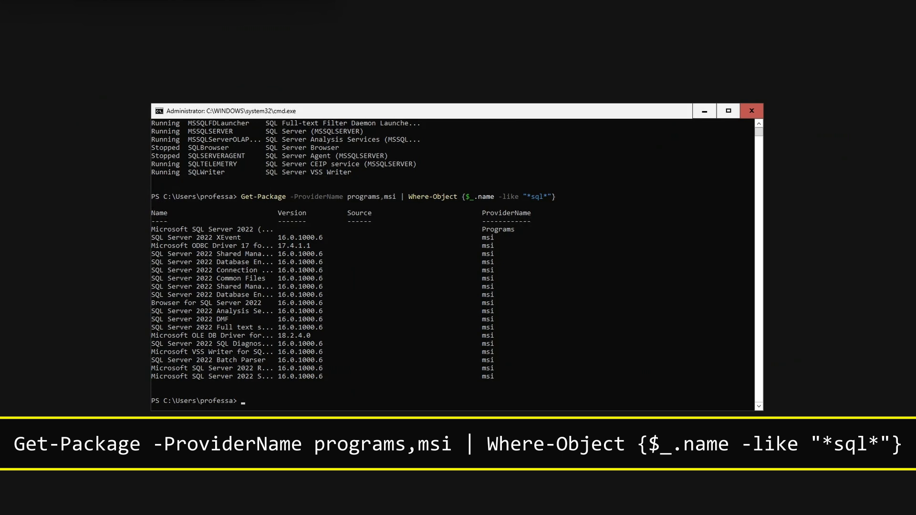
# Check TCP connections on local port 1433 and create the firewall rule "Allow MSSQL Inbound" for TCP port 1433 on any profile.
pyautogui.write('Get-NetTCPConnection -LocalPort 1433')
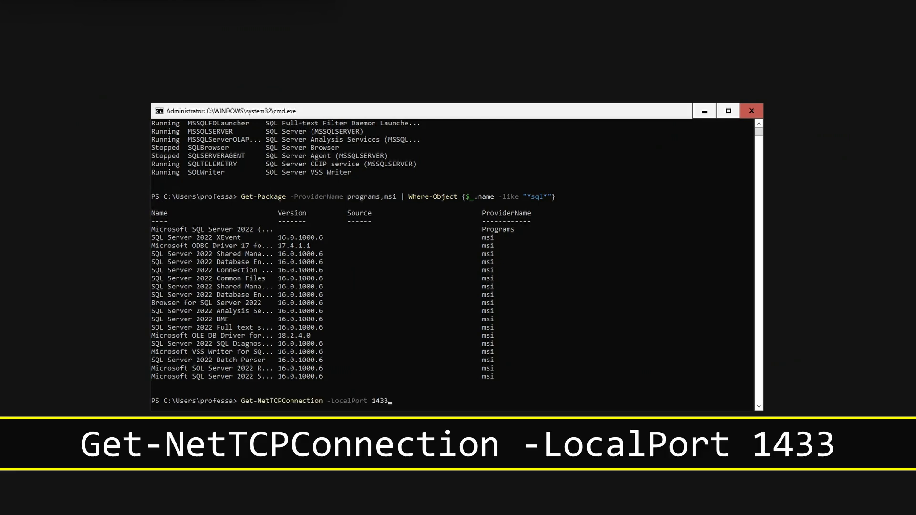
pyautogui.press('Return')
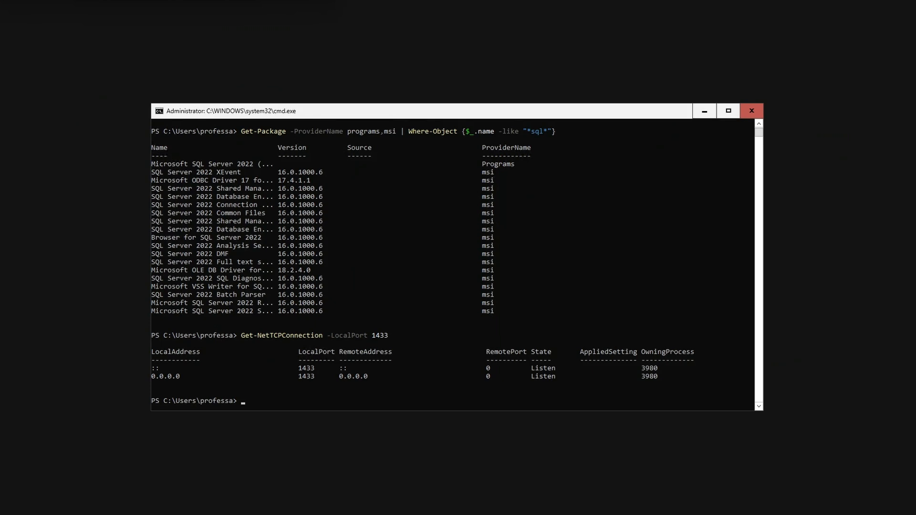
pyautogui.write('New-NetFirewallRule -DisplayName "Allow MSSQL Inbound" -Protocol TCP -LocalPort 1433 -Profile any')
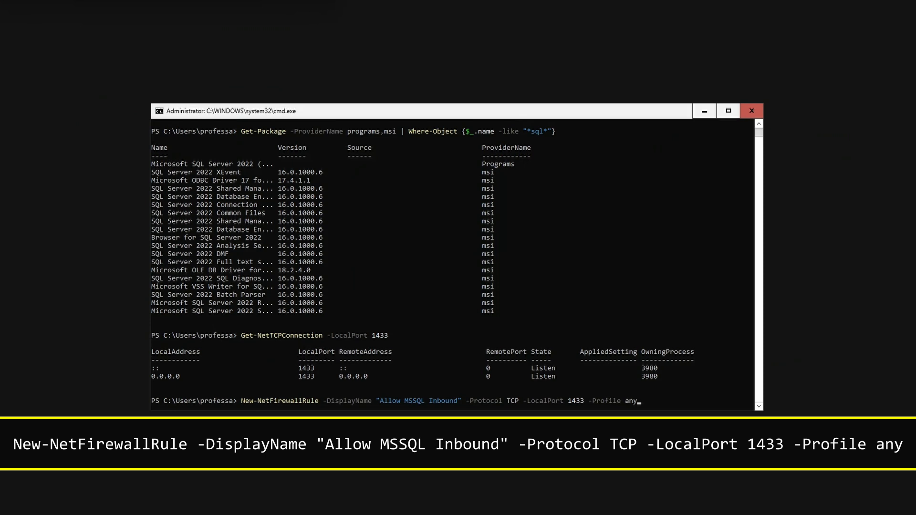
pyautogui.press('Return')
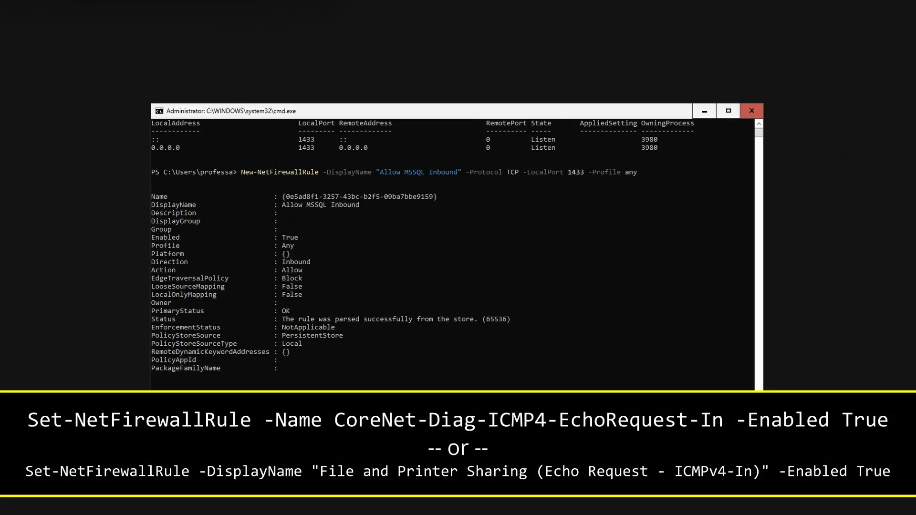
# Run the SQL Server 2022 KB5036432 update with /uimode=EnableUIOnServerCore, accept the license terms and continue with the MSSQLSERVER instance selected.
pyautogui.press('Return')
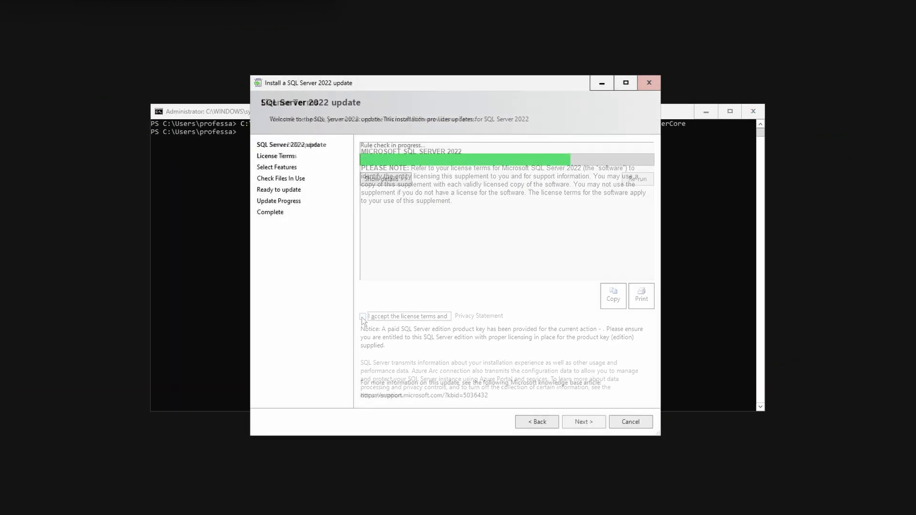
pyautogui.click(363, 316)
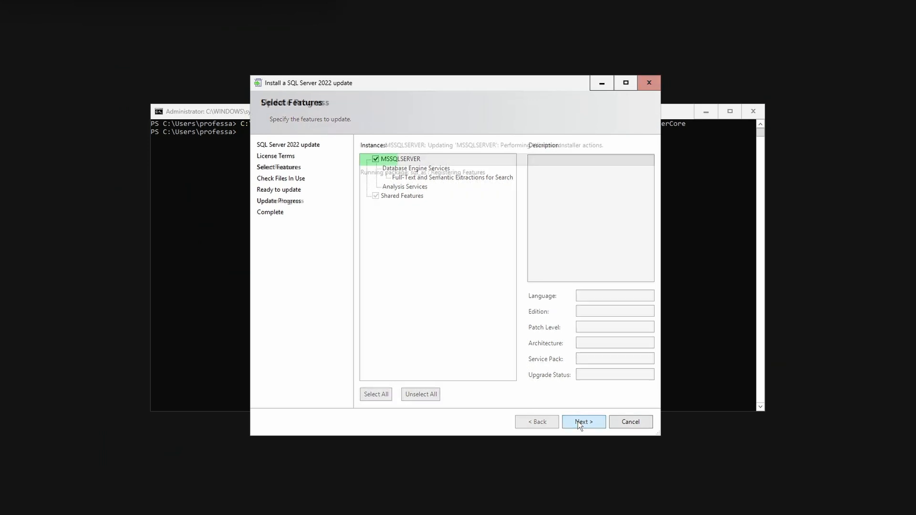
pyautogui.click(577, 422)
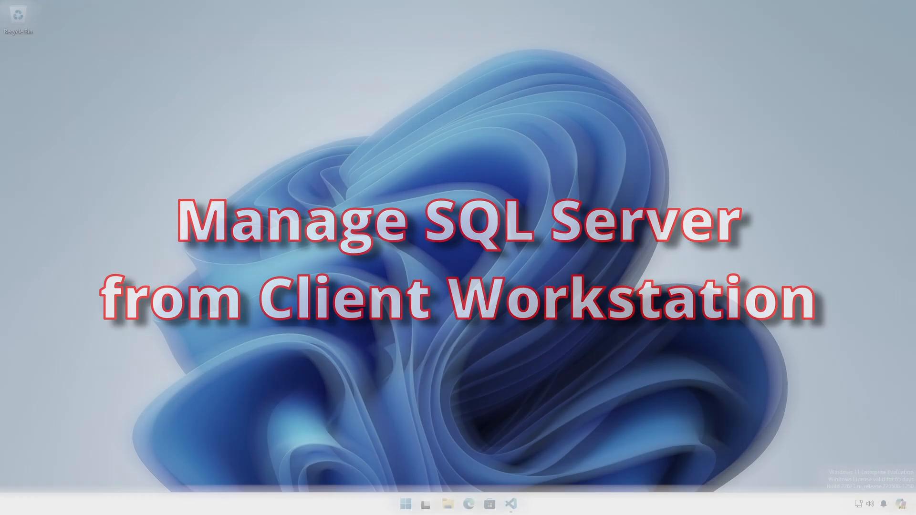
# Open SQL Server Management Studio and connect to the Database Engine at 10.20.24.200 with Windows Authentication, Mandatory encryption and a trusted server certificate.
pyautogui.click(406, 503)
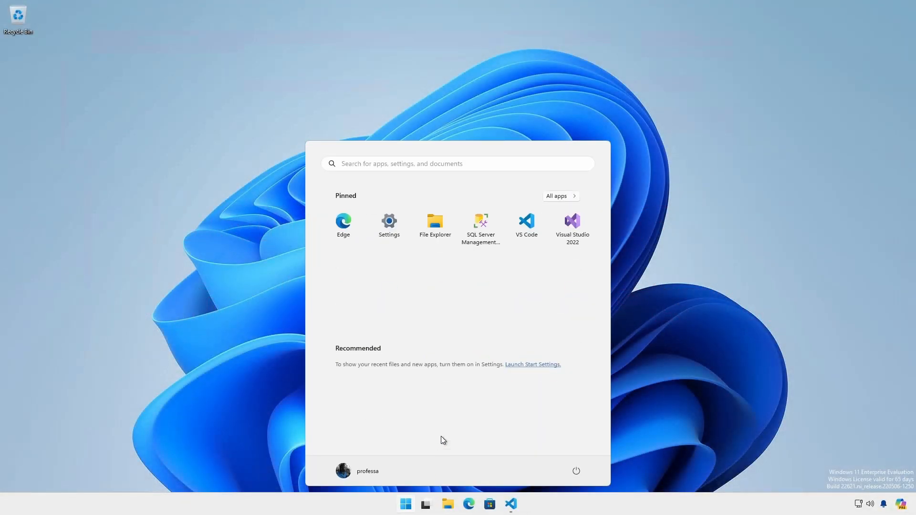
pyautogui.click(481, 228)
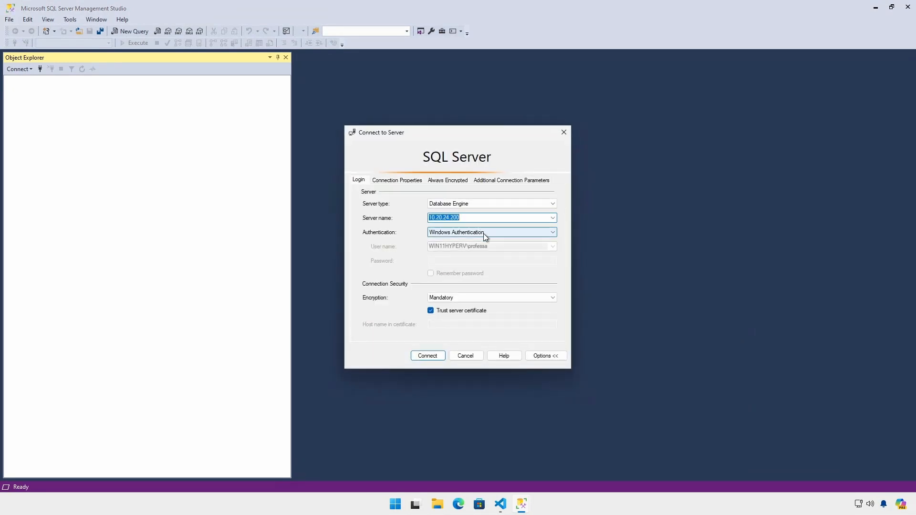
pyautogui.click(552, 298)
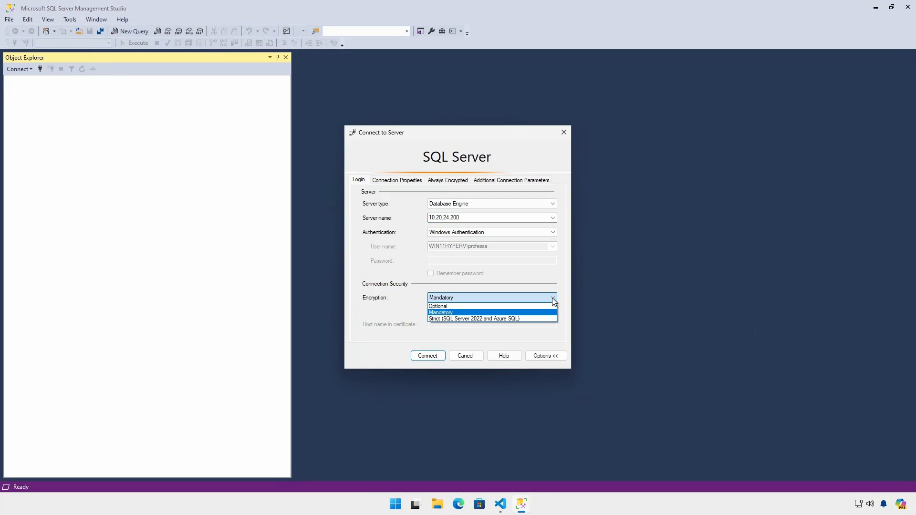
pyautogui.click(551, 297)
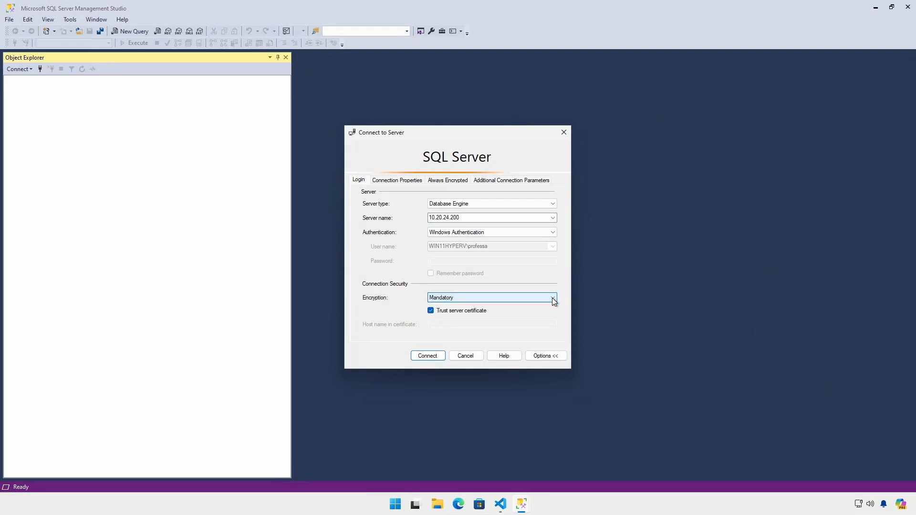
pyautogui.click(438, 359)
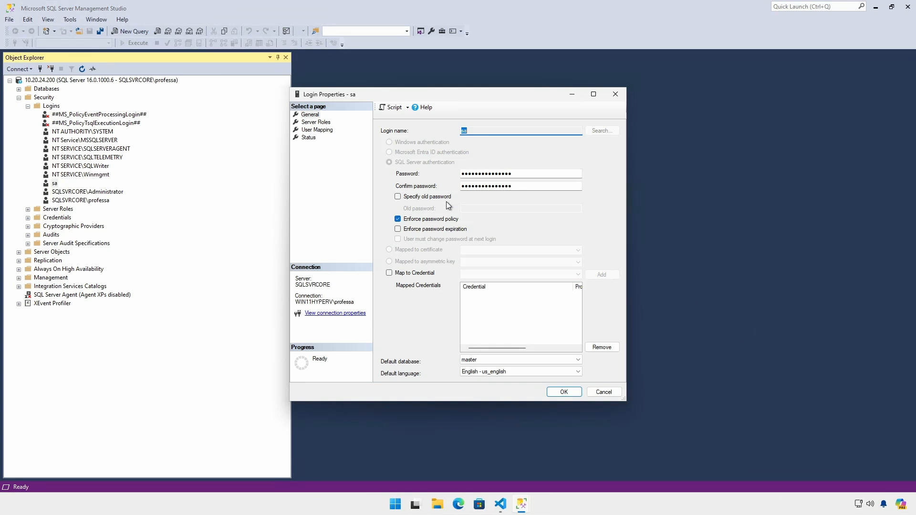
# Set the sa login's status to Disabled in its login properties.
pyautogui.click(308, 137)
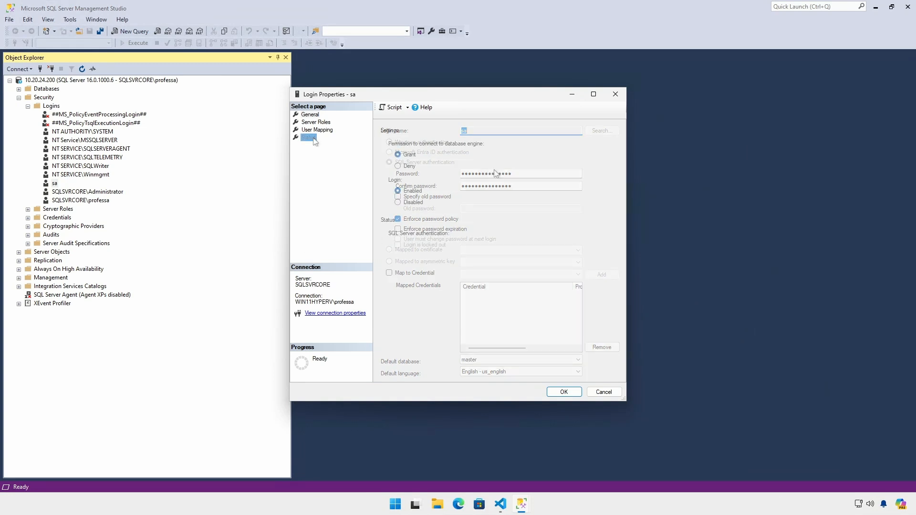
pyautogui.click(398, 202)
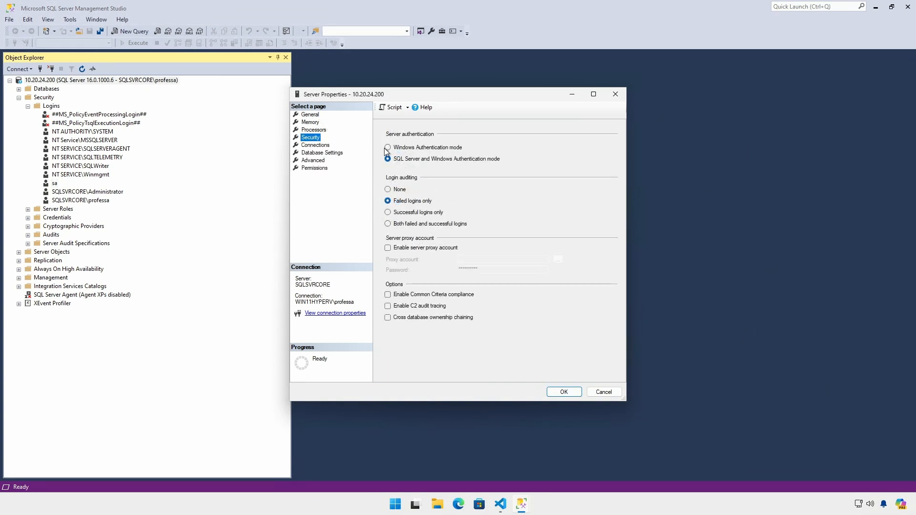
pyautogui.click(387, 149)
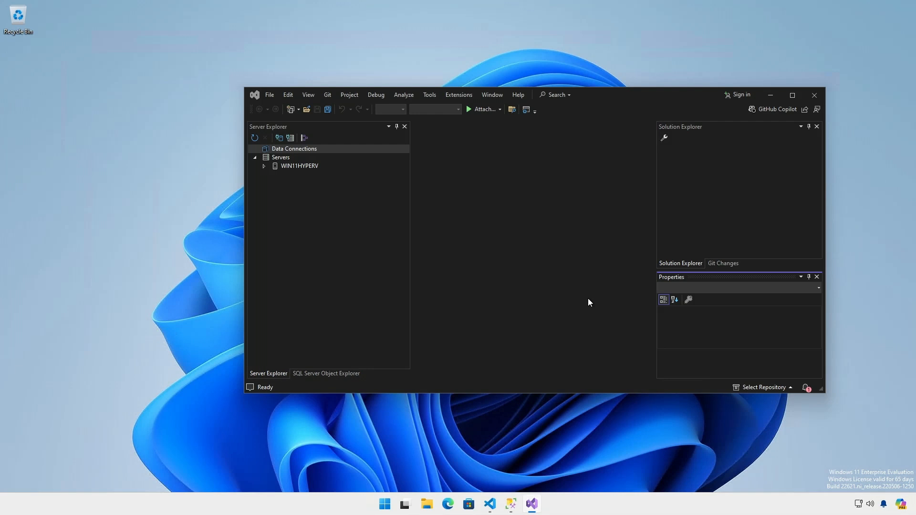
# Add a data connection to SQL Server 10.20.24.200 with Windows Authentication, mandatory encryption, a trusted server certificate and the darienstips database.
pyautogui.click(279, 139)
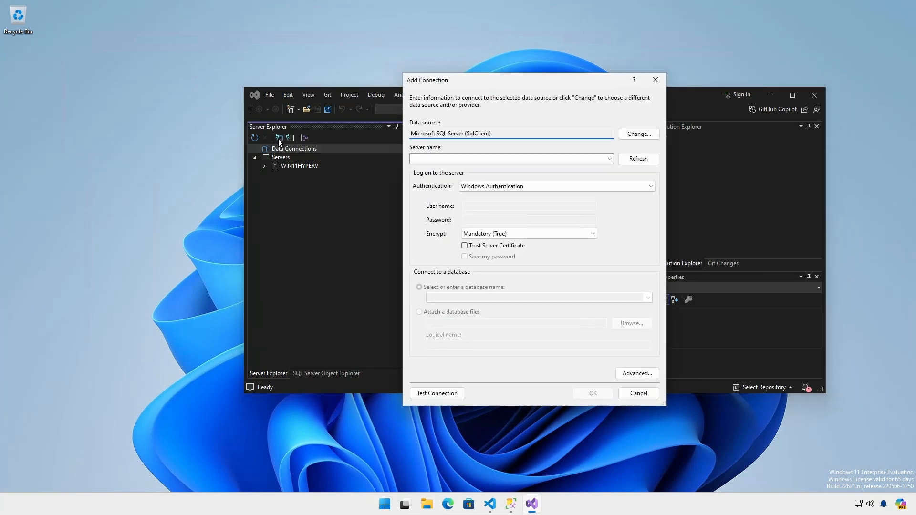
pyautogui.click(485, 157)
pyautogui.write('10.20.24.200')
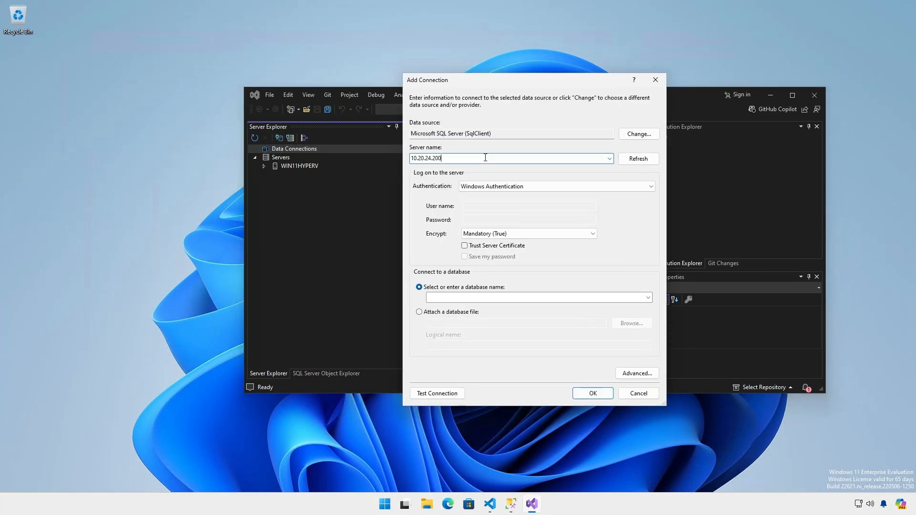
pyautogui.click(465, 247)
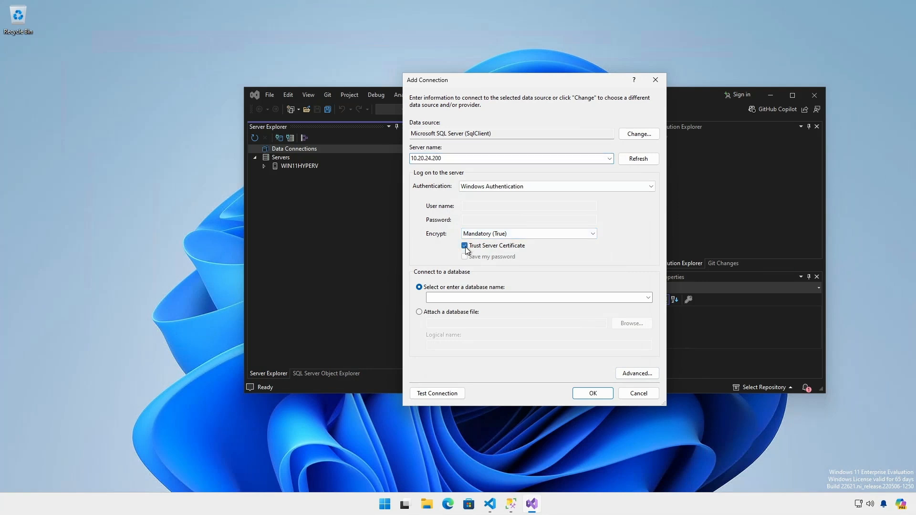
pyautogui.click(458, 301)
pyautogui.write('darienstips')
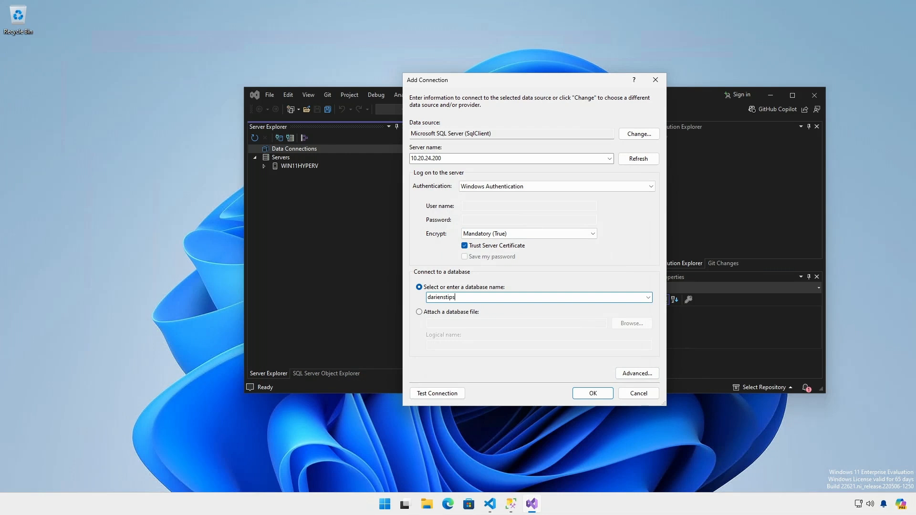
pyautogui.click(585, 392)
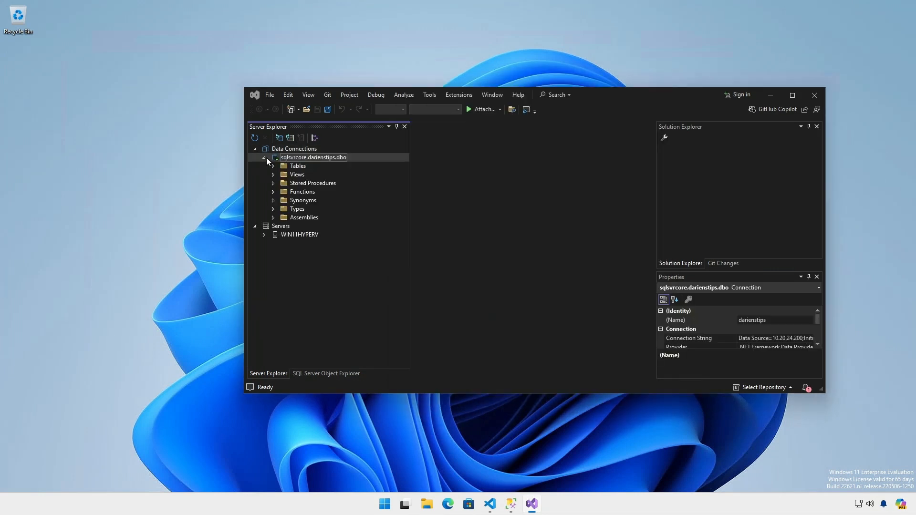
# Switch to Visual Studio Code and start adding an MS SQL connection to server 10.20.24.200 with the darienstips database.
pyautogui.click(494, 504)
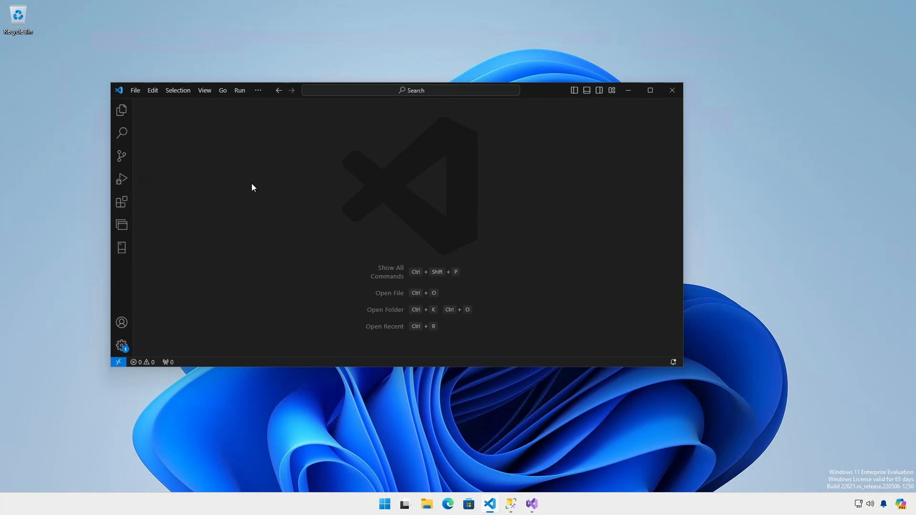
pyautogui.click(208, 93)
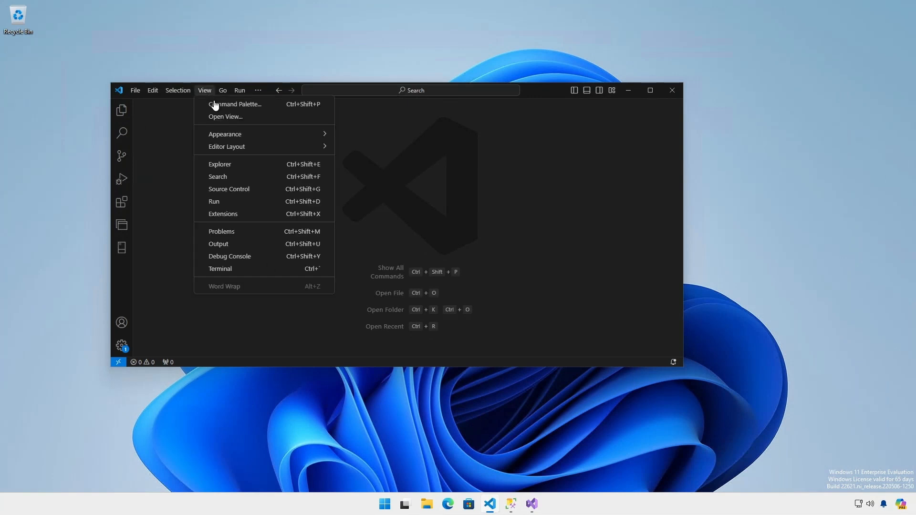
pyautogui.click(216, 105)
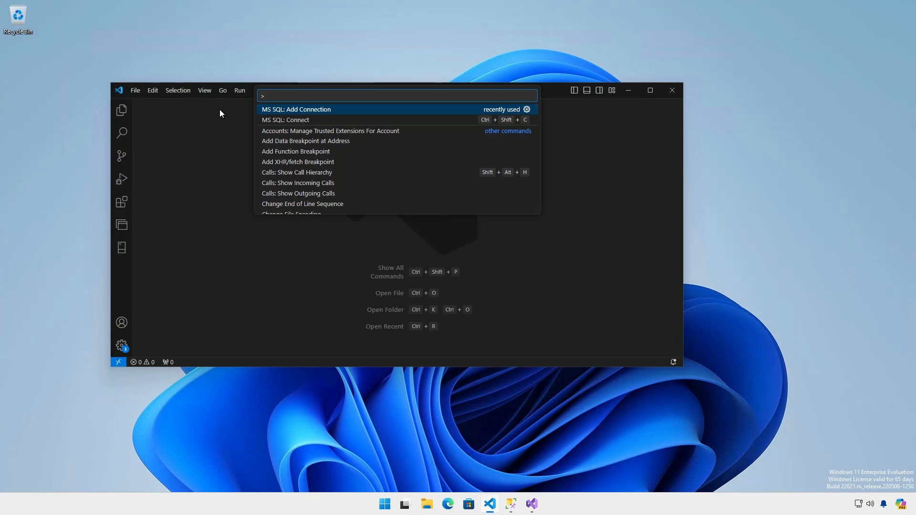
pyautogui.click(308, 109)
pyautogui.write('10.20.24.200')
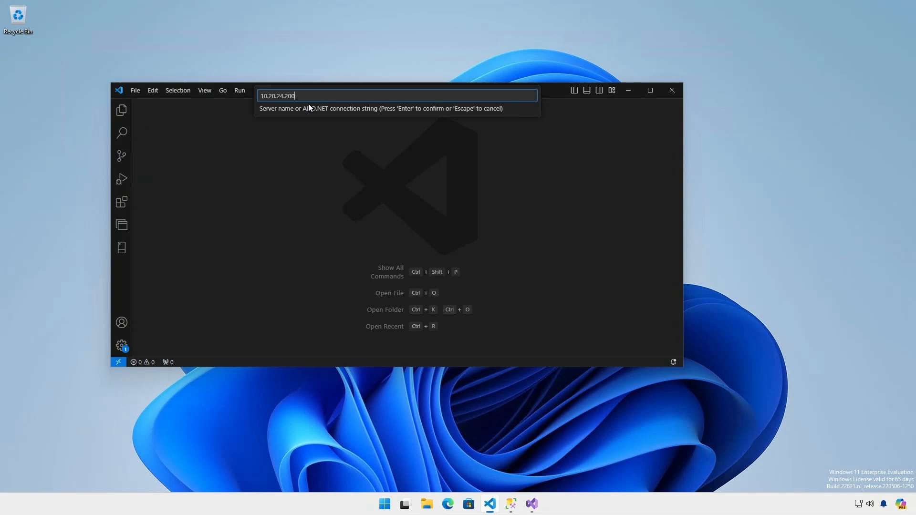
pyautogui.press('Return')
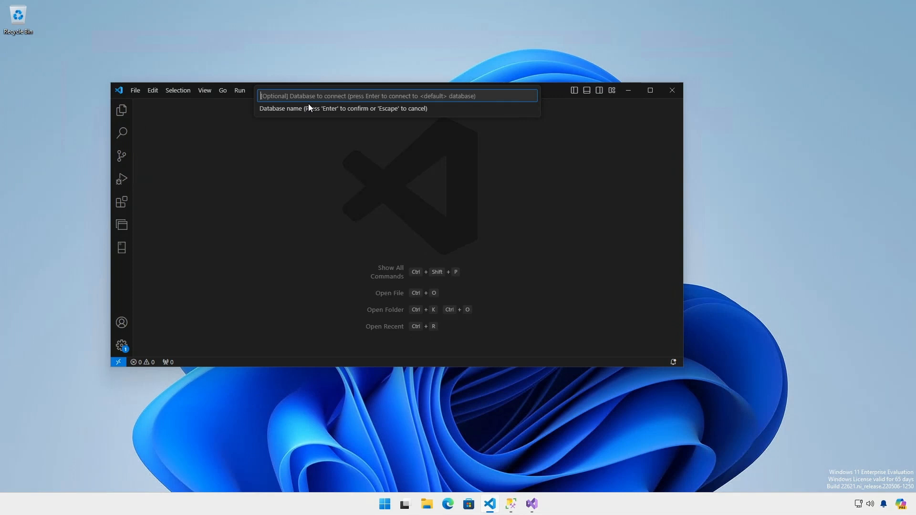
pyautogui.write('darienst')
pyautogui.press('Return')
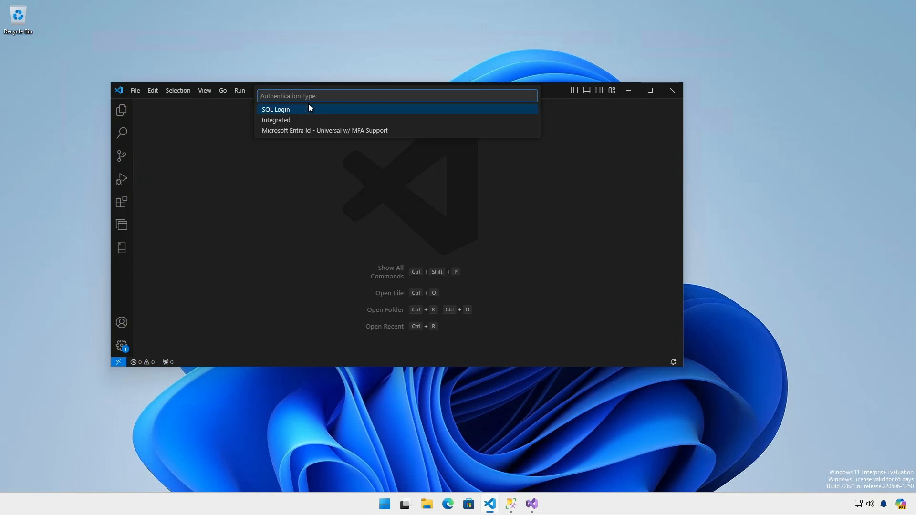
# Choose Integrated authentication for the connection, enable Trust Server Certificate and show the SQL Server connections view.
pyautogui.press('Down')
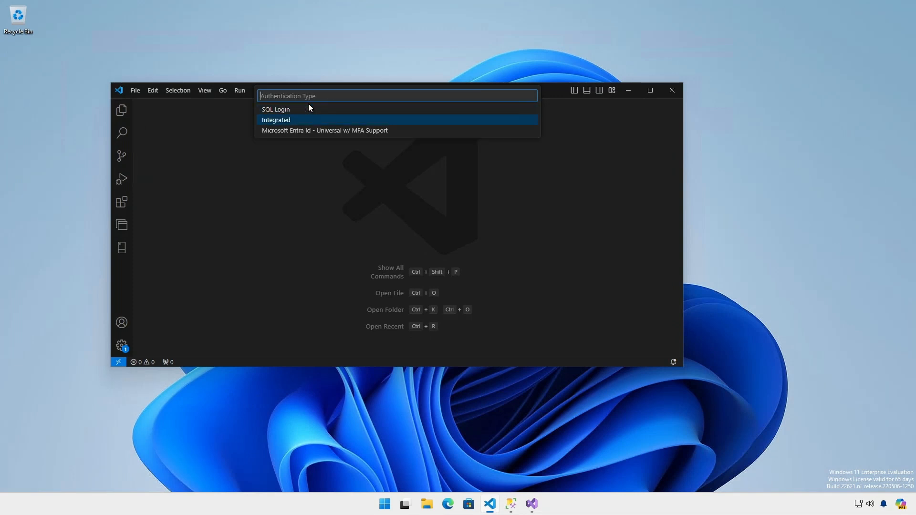
pyautogui.press('Return')
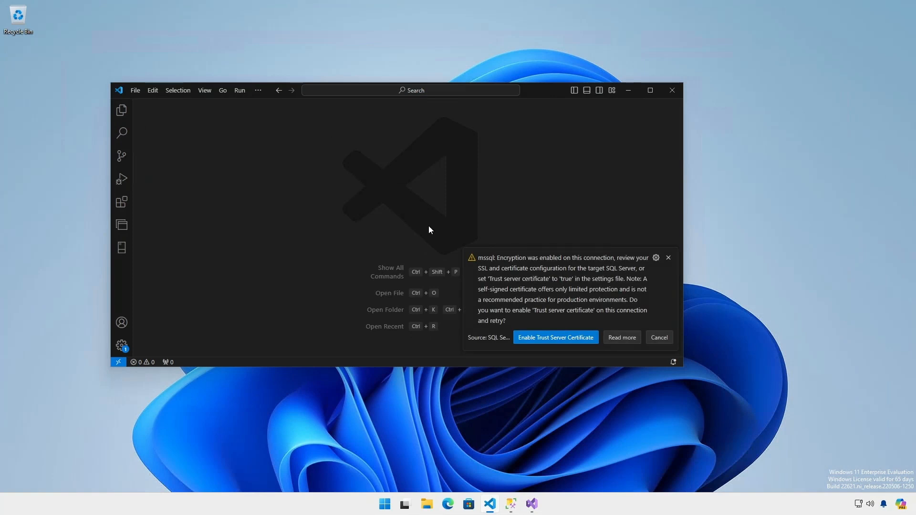
pyautogui.click(543, 337)
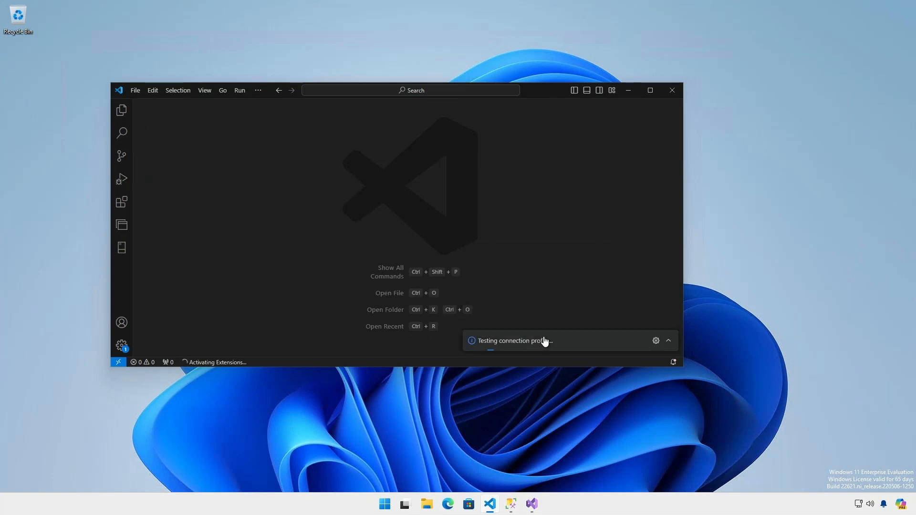
pyautogui.click(121, 248)
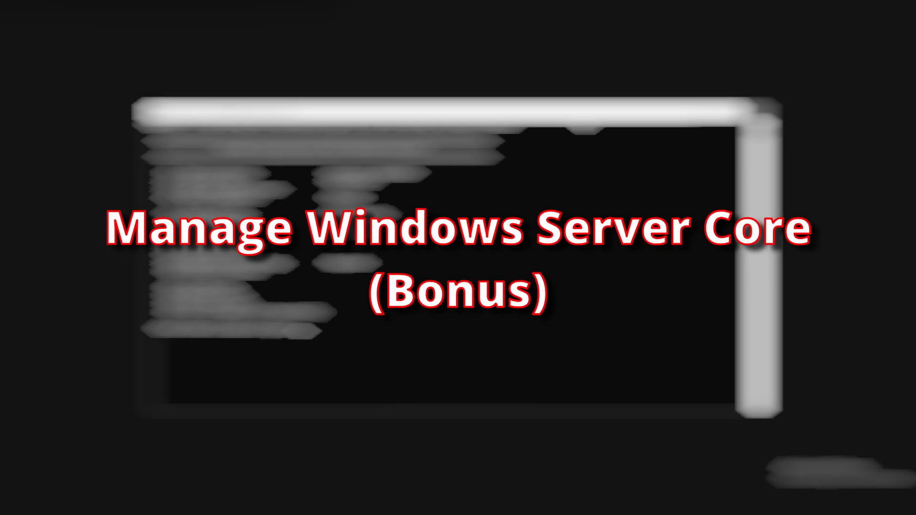
# Exit SConfig to PowerShell on the server and run C:\Temp\WindowsAdminCenter2311.msi.
pyautogui.write('5')
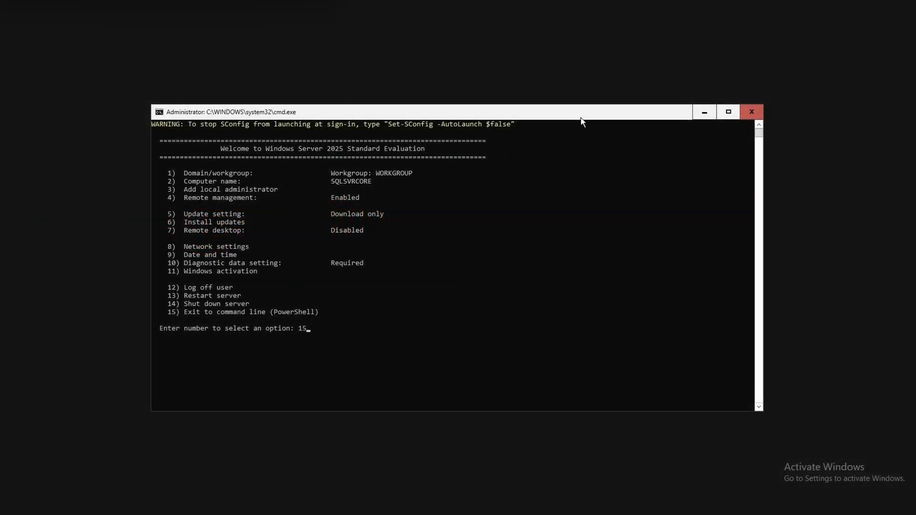
pyautogui.press('Return')
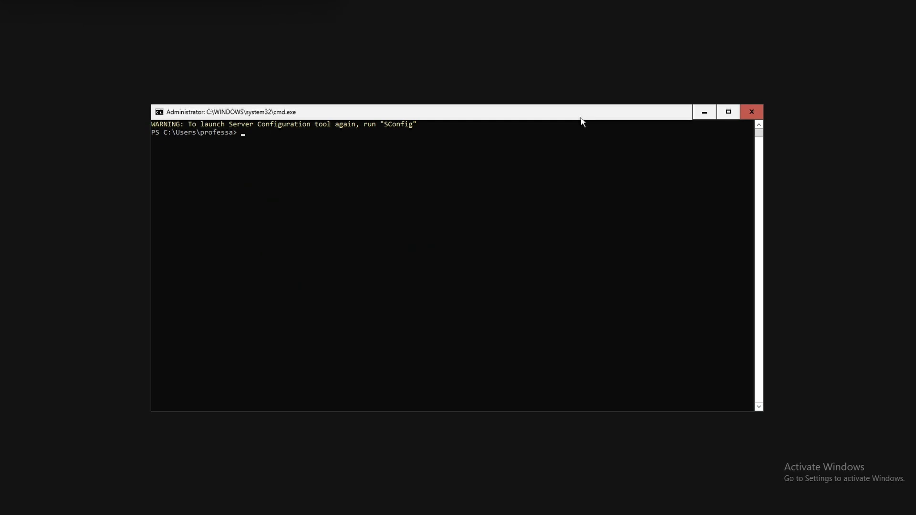
pyautogui.write('C:\\')
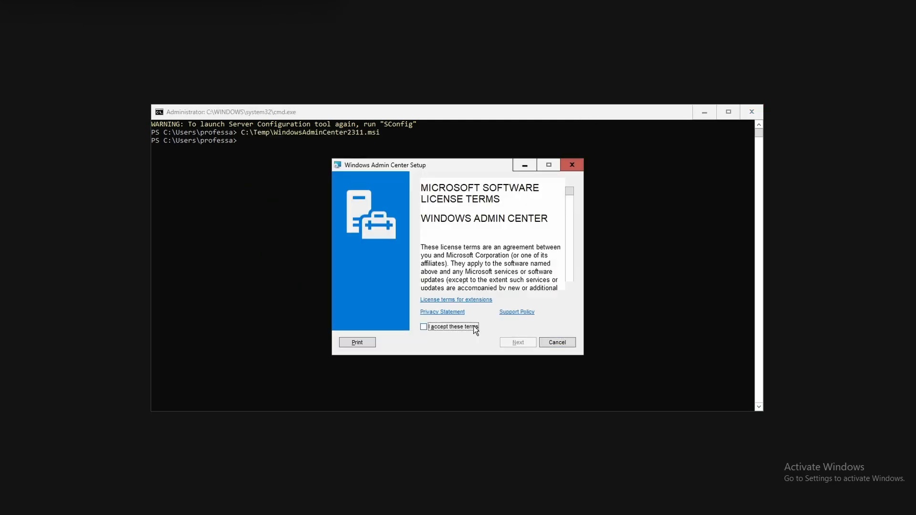
# Accept the Windows Admin Center license terms and install it on port 9409 with a generated self-signed SSL certificate.
pyautogui.click(475, 329)
pyautogui.click(518, 343)
pyautogui.click(518, 344)
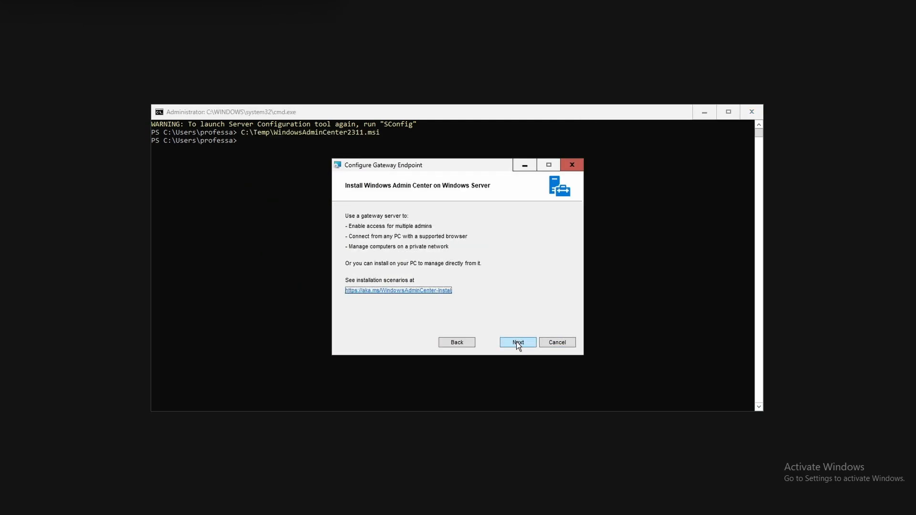
pyautogui.click(518, 344)
pyautogui.click(518, 342)
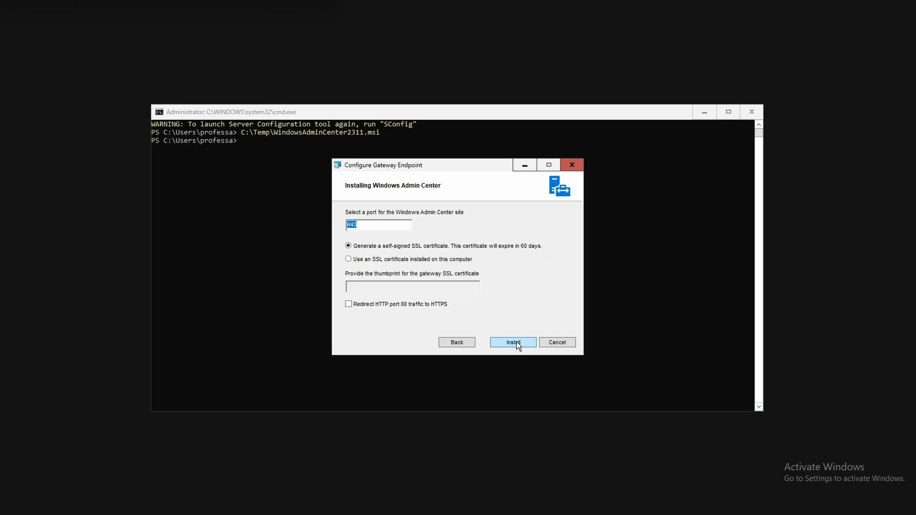
pyautogui.write('9409')
pyautogui.click(515, 343)
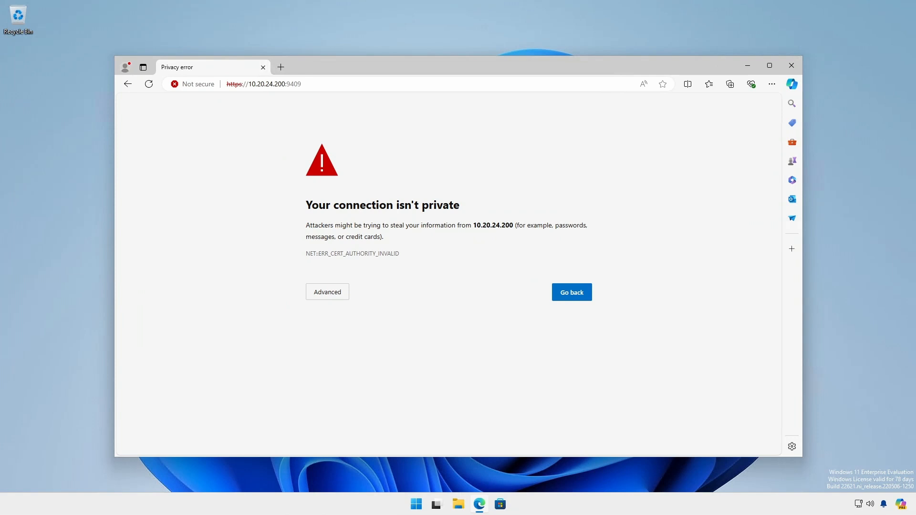
pyautogui.click(821, 399)
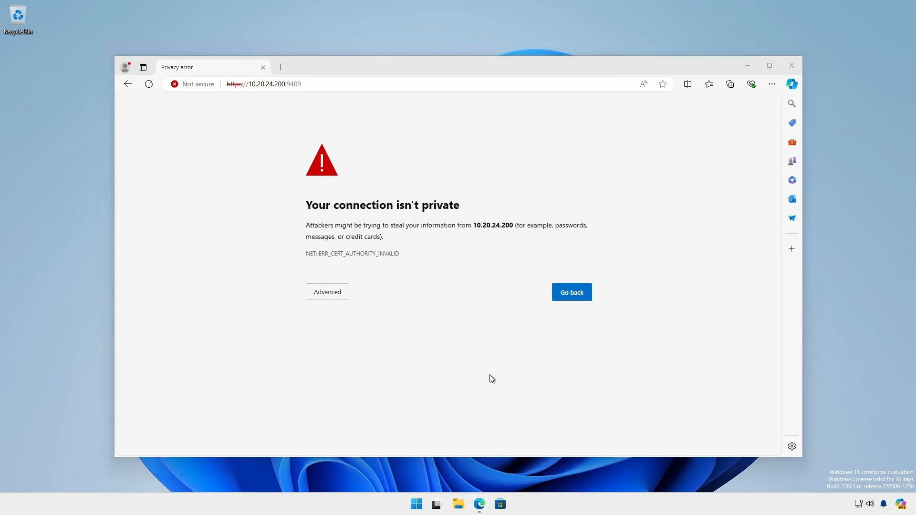
pyautogui.click(330, 294)
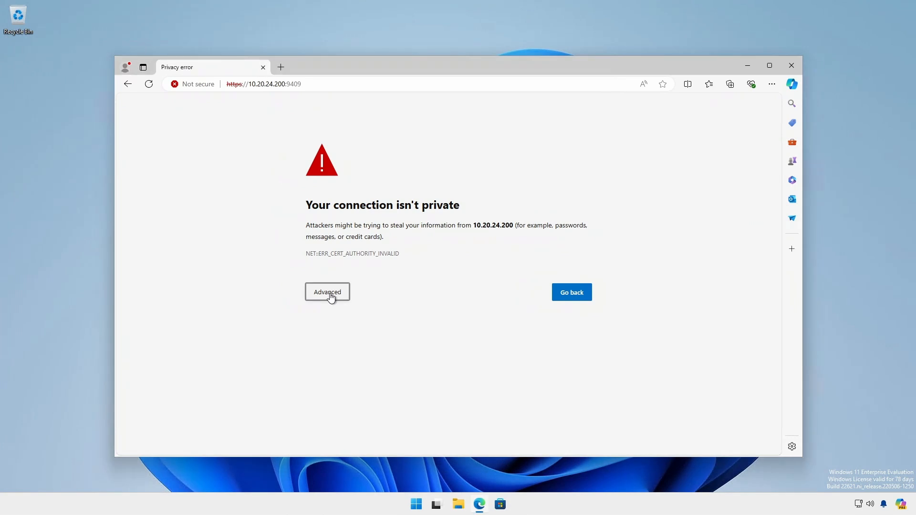
pyautogui.click(331, 295)
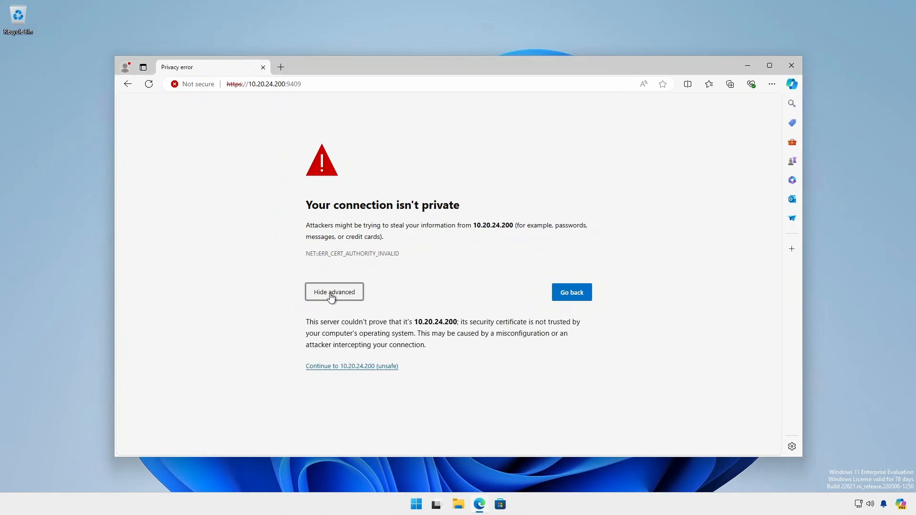
pyautogui.click(331, 367)
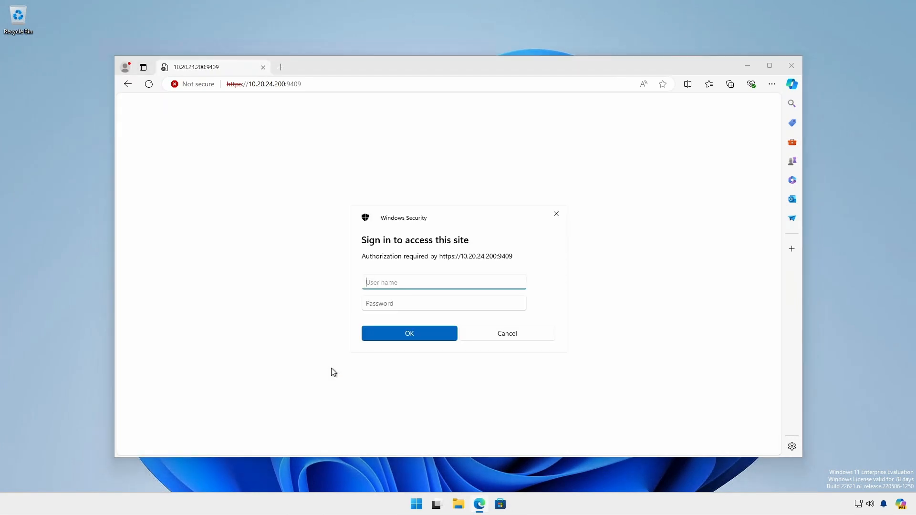
# Sign in to the Windows Admin Center site with the administrator's user name and password.
pyautogui.write('pro')
pyautogui.write('fessa')
pyautogui.press('Tab')
pyautogui.write('••••••••••')
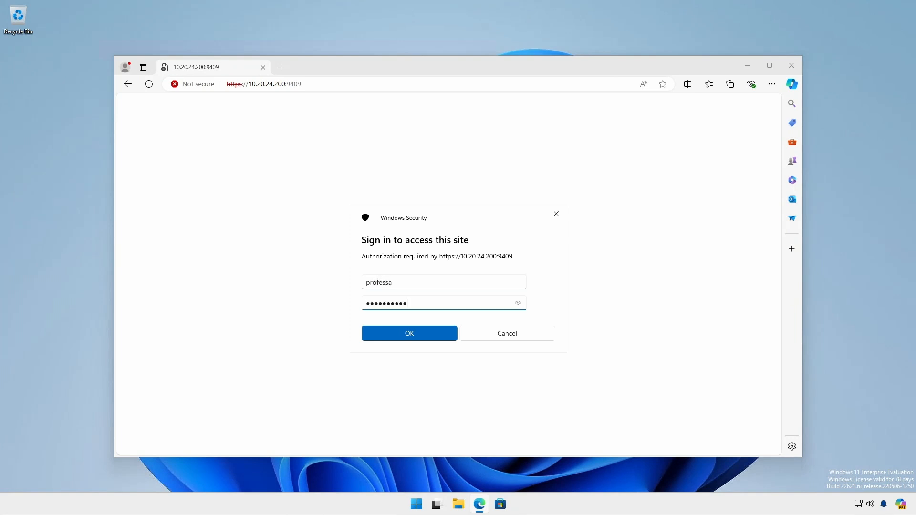
pyautogui.press('Return')
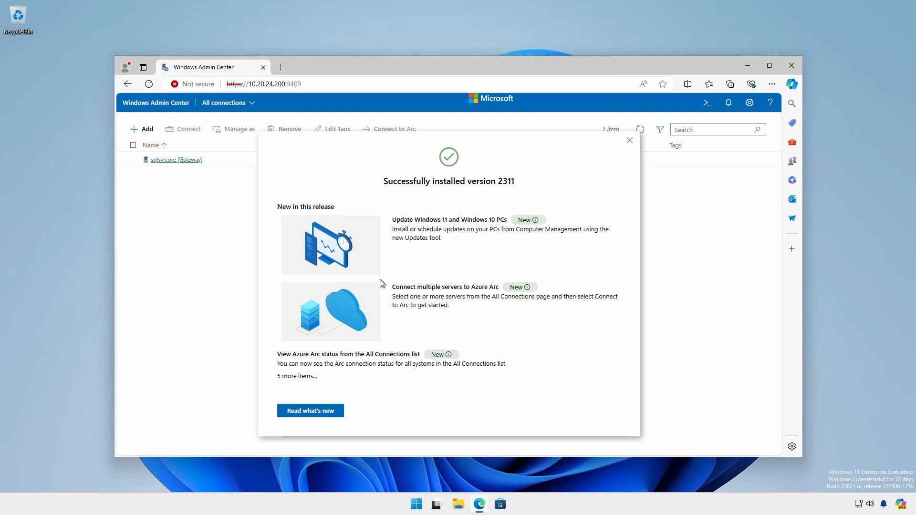
# Dismiss the version 2311 release notes and the extension update dialog, and open the sqlsvrcore gateway server.
pyautogui.click(629, 140)
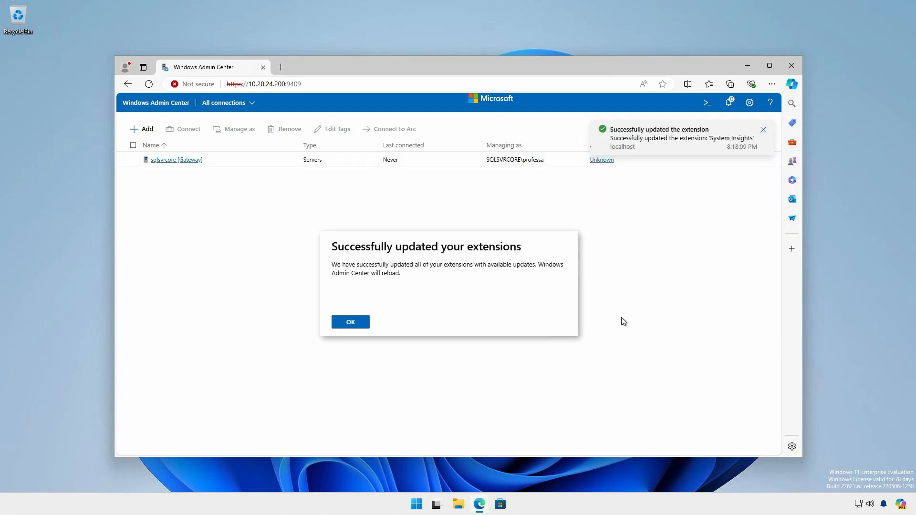
pyautogui.click(350, 324)
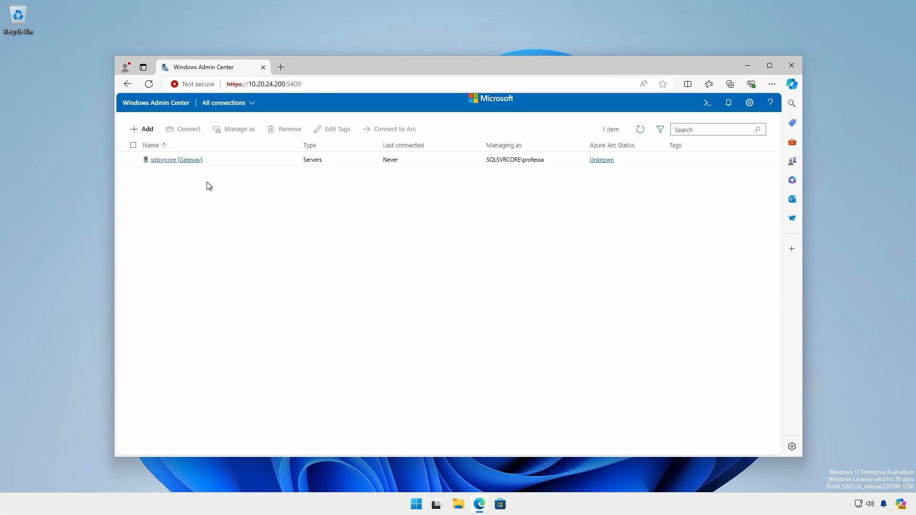
pyautogui.click(180, 160)
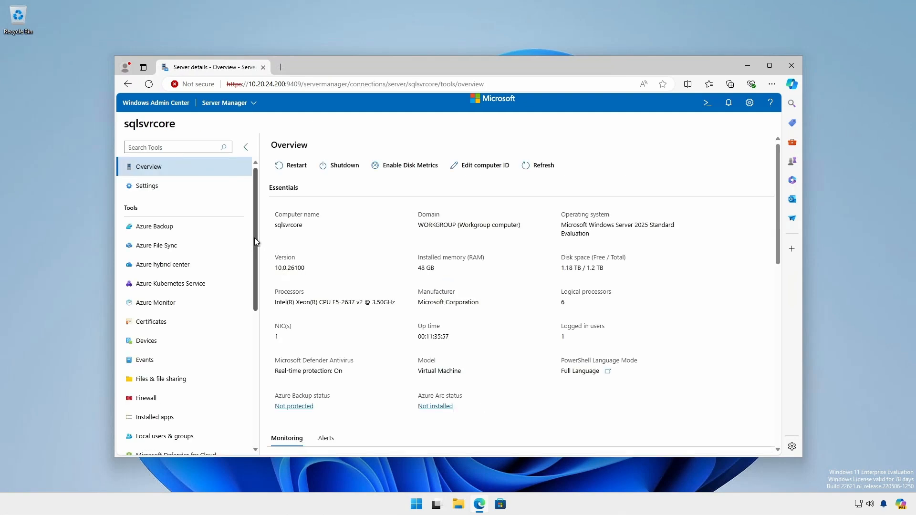
# Look through the list of management tools available for the sqlsvrcore server.
pyautogui.scroll(-1, 249, 270)
pyautogui.scroll(-4, 249, 270)
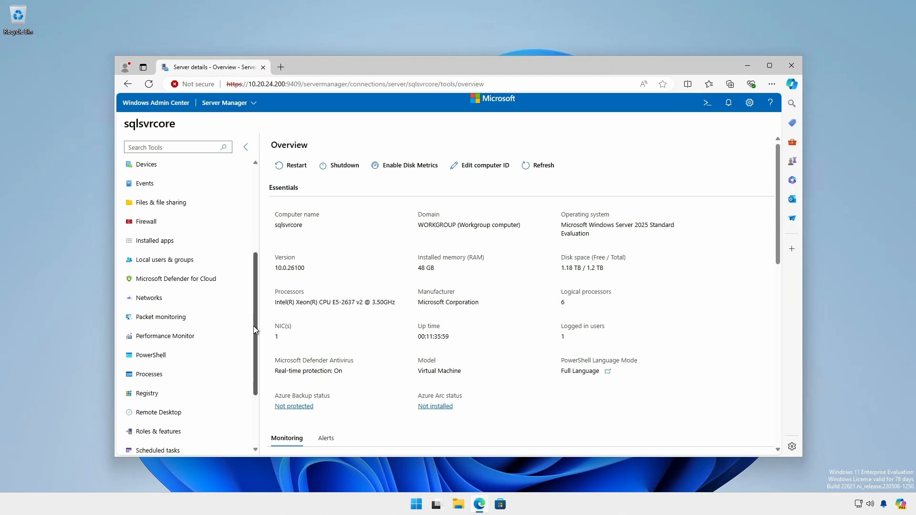
pyautogui.moveTo(254, 339); pyautogui.dragTo(255, 376)
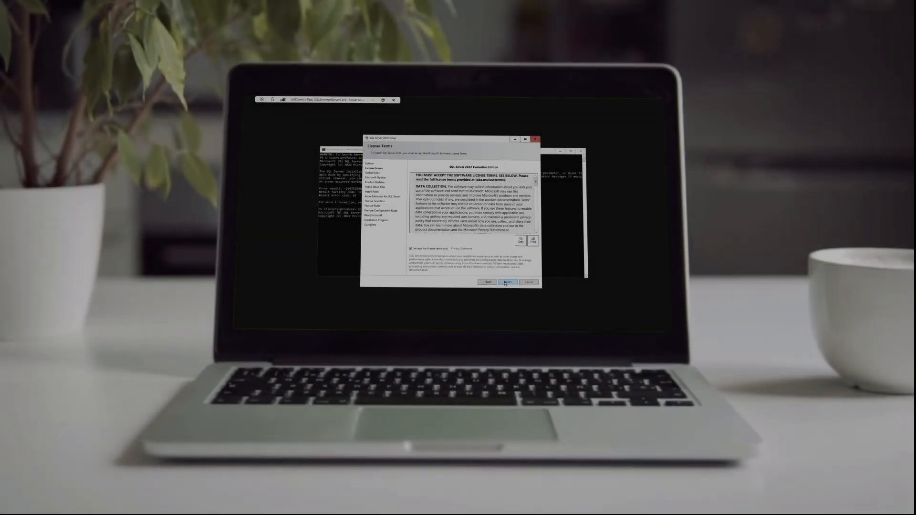
pyautogui.click(506, 283)
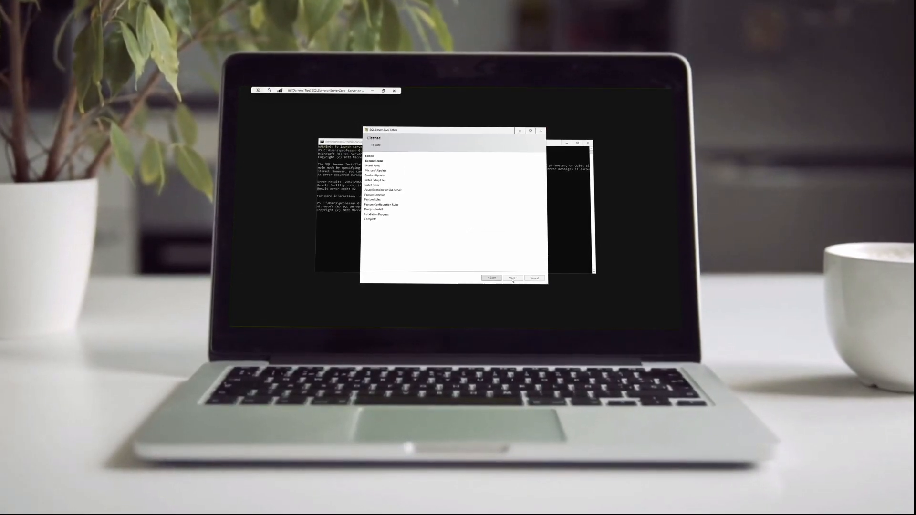